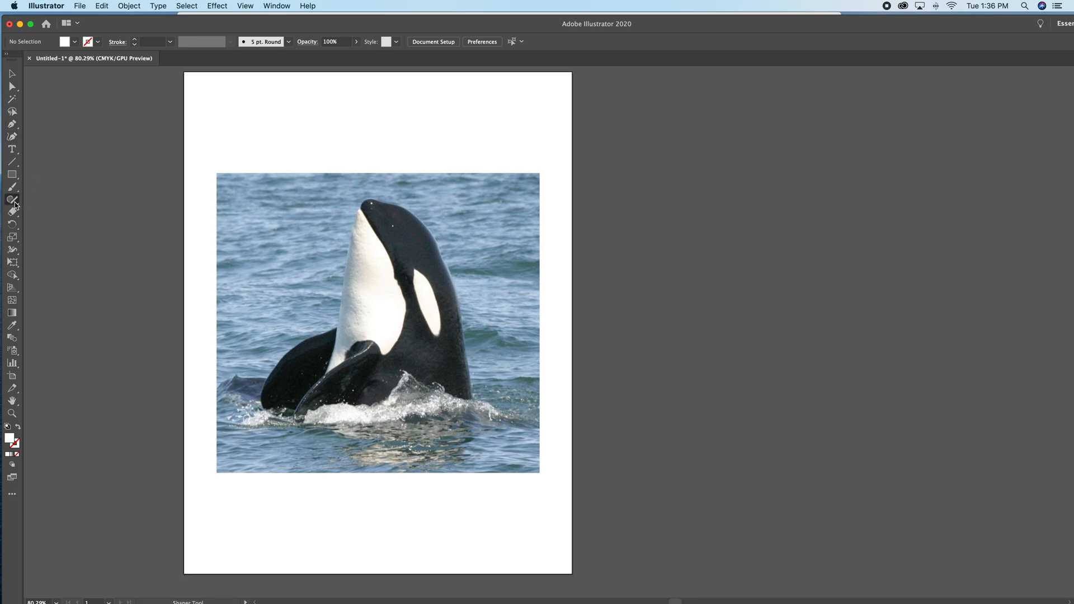
Step: Choose the Pencil tool and confirm its options with fidelity at Accurate and filling of new pencil strokes off
click(13, 200)
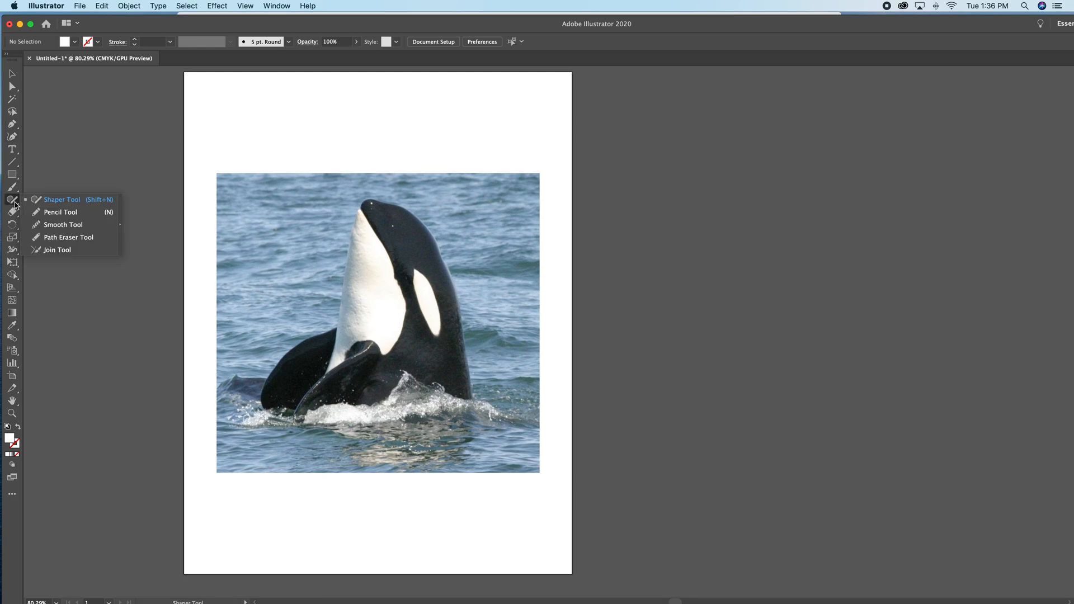
click(63, 212)
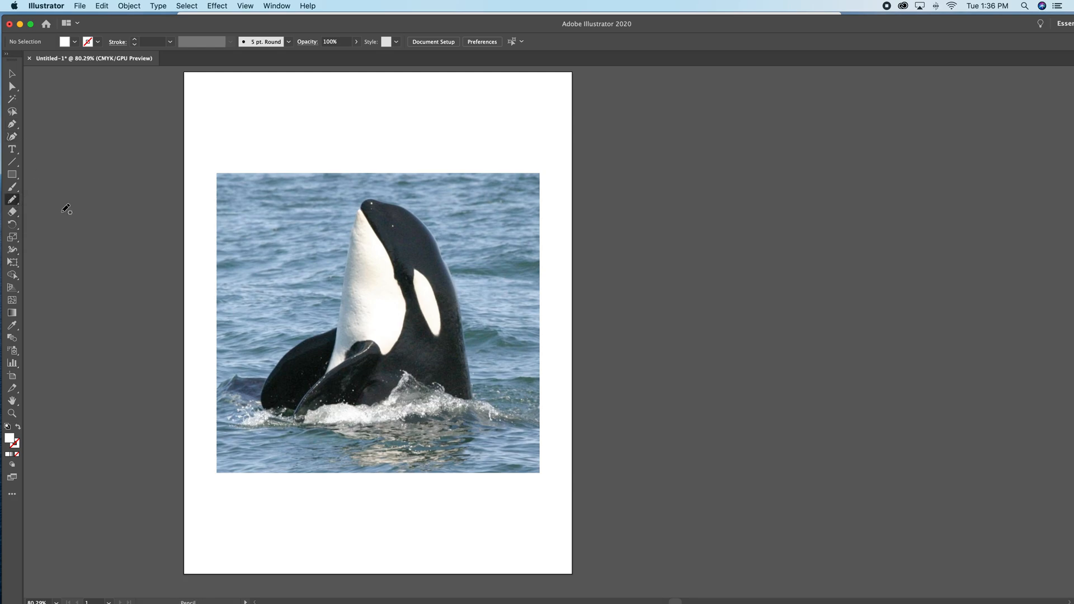
double_click(11, 201)
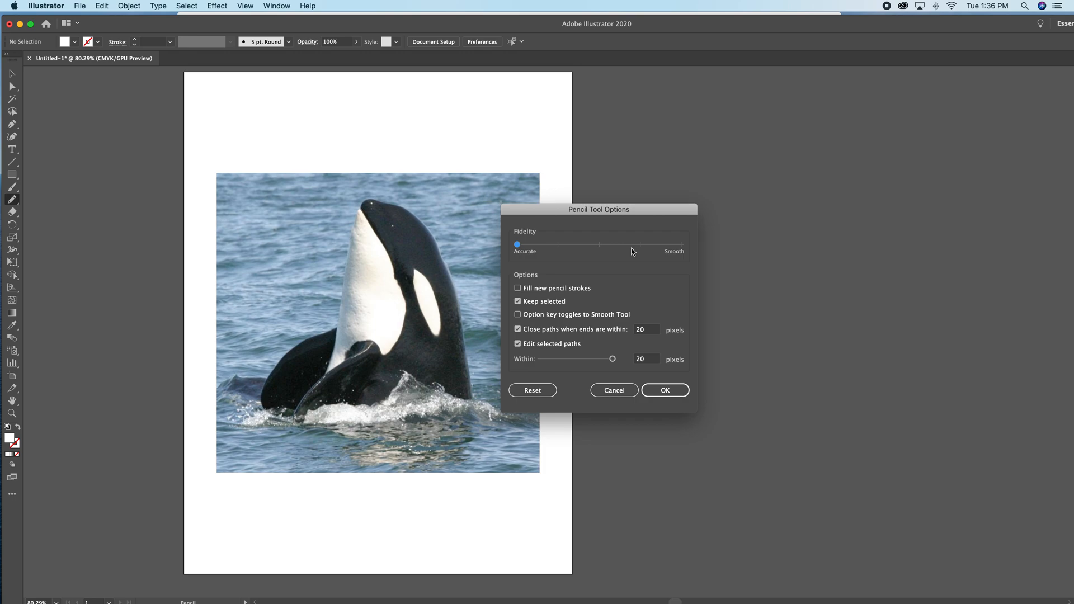
drag(553, 210, 579, 139)
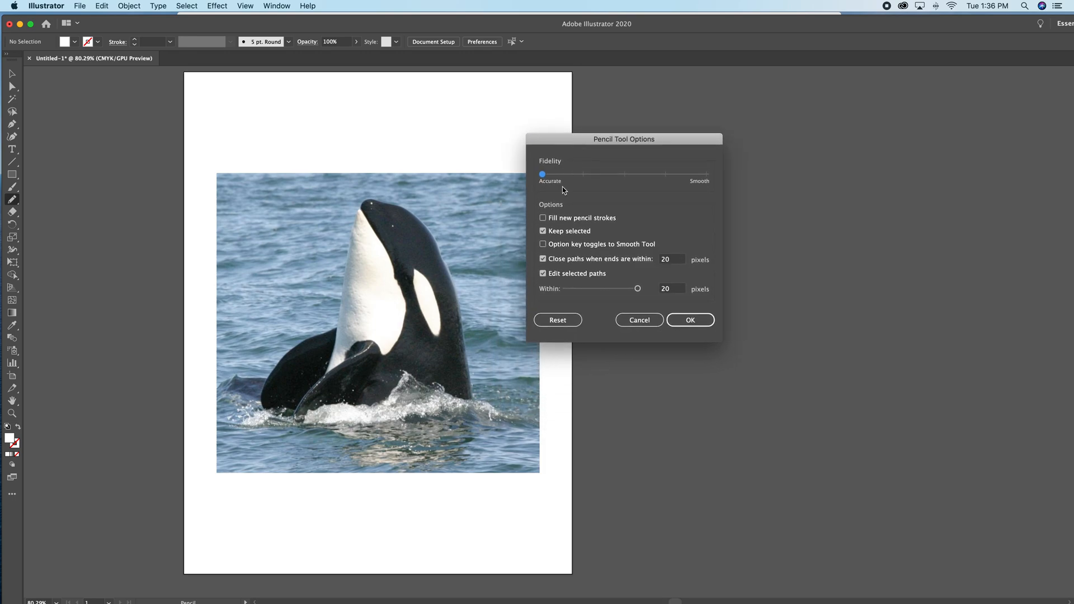
mouse_move(542, 176)
mouse_down()
mouse_move(615, 174)
mouse_move(547, 179)
mouse_up()
click(542, 219)
click(687, 318)
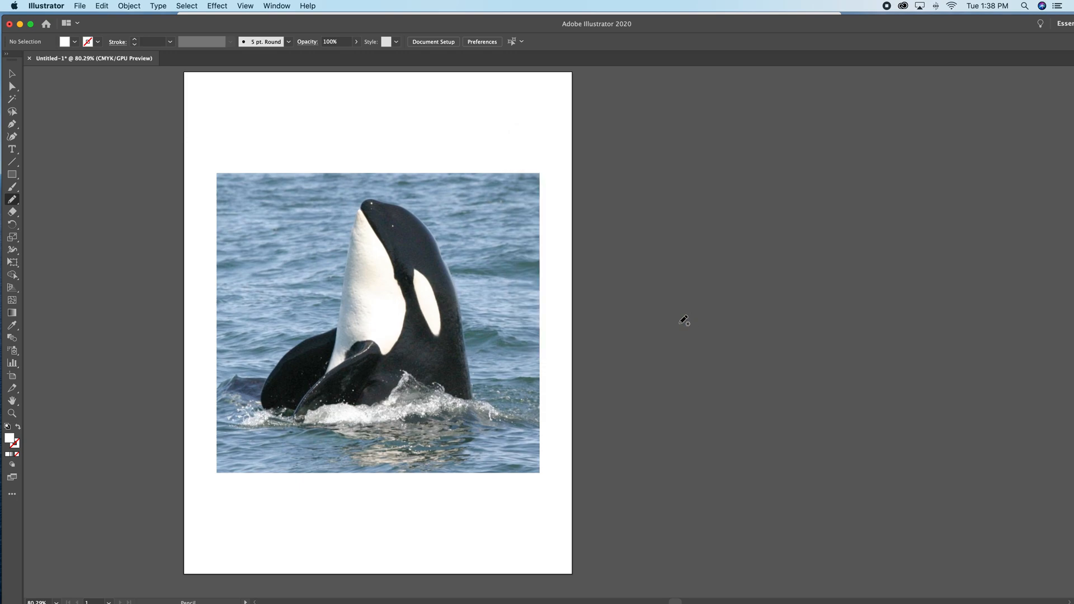
Step: Draw a rough closed freehand outline around the whole orca in the photo, following the splash along its base
key(super+space)
mouse_move(245, 178)
mouse_down()
mouse_move(378, 299)
mouse_move(514, 459)
mouse_up()
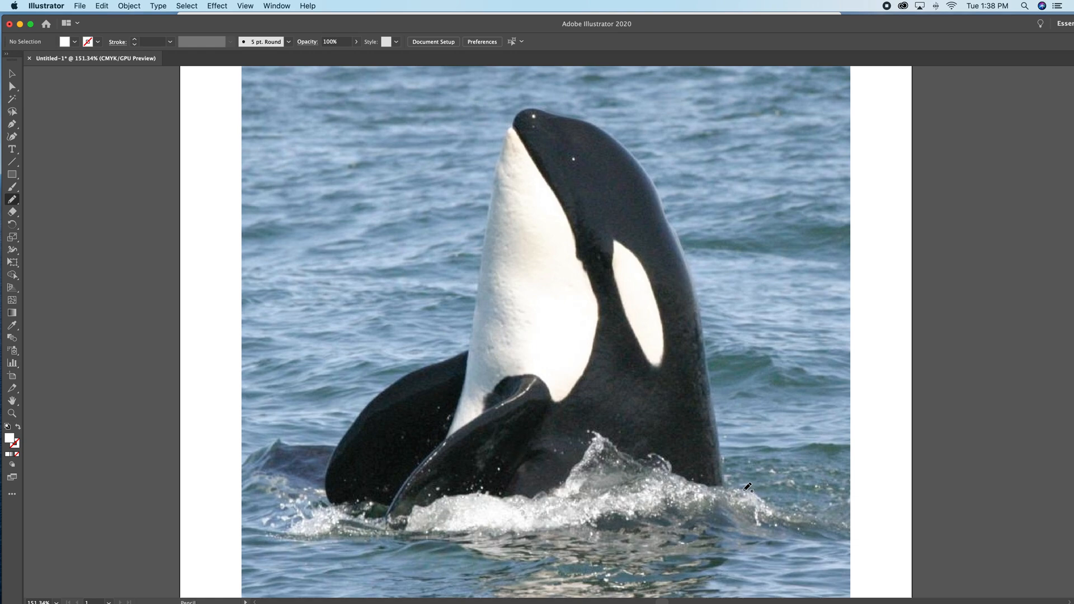
mouse_move(723, 485)
mouse_down()
mouse_move(702, 291)
mouse_move(644, 149)
mouse_move(554, 113)
mouse_move(522, 114)
mouse_move(496, 160)
mouse_move(458, 353)
mouse_move(428, 369)
mouse_move(389, 363)
mouse_move(315, 461)
mouse_move(315, 491)
mouse_move(395, 503)
mouse_move(391, 514)
mouse_move(407, 524)
mouse_move(480, 496)
mouse_move(563, 488)
mouse_move(589, 468)
mouse_move(727, 485)
mouse_up()
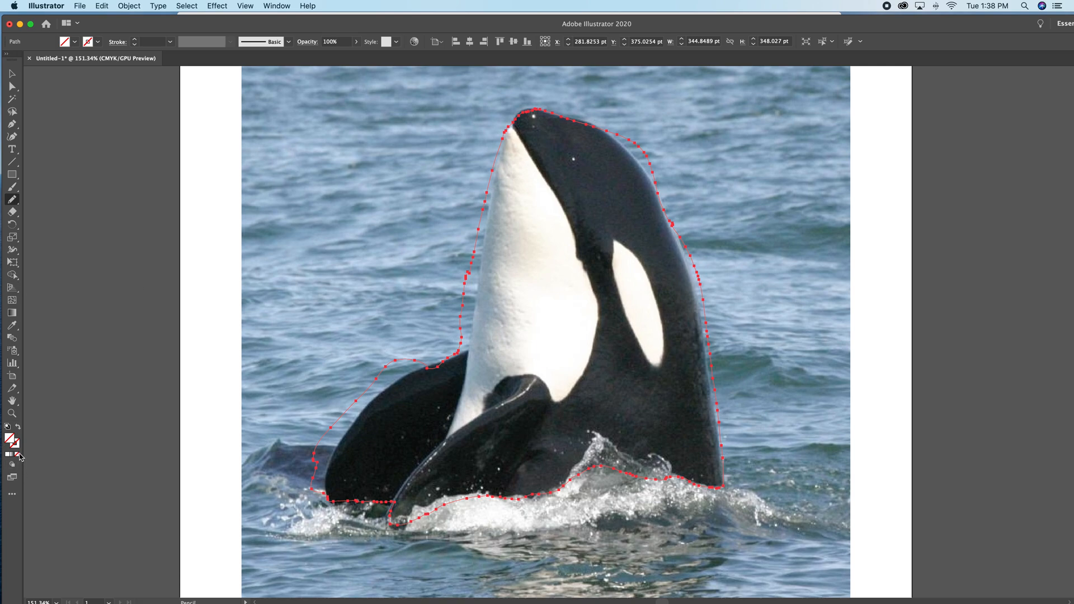
Step: Give the orca outline no fill and a 1 pt orange-red stroke
click(7, 427)
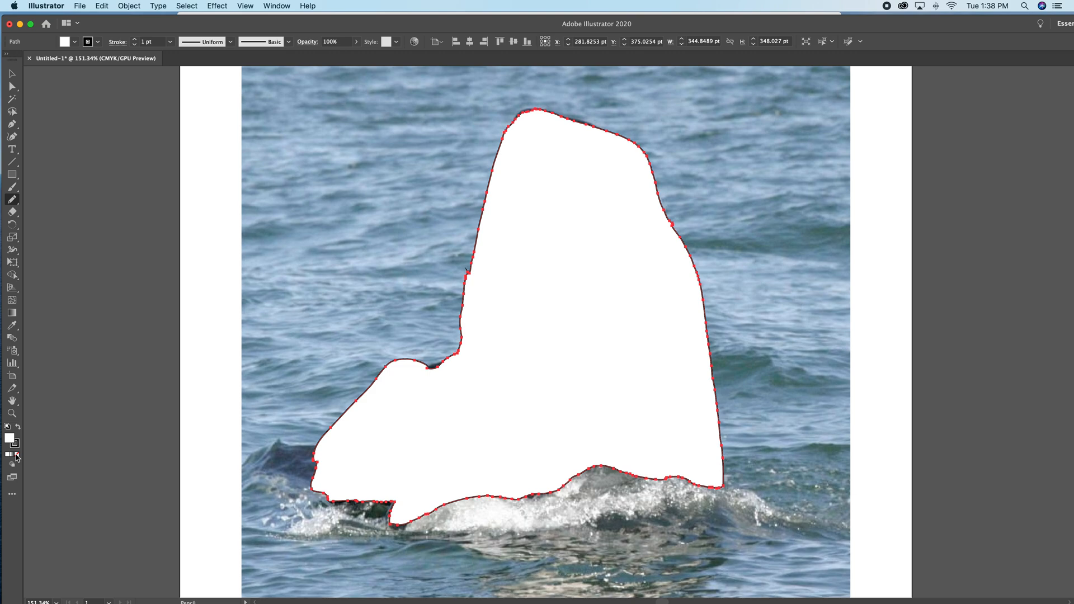
click(16, 455)
key(super+z)
click(17, 455)
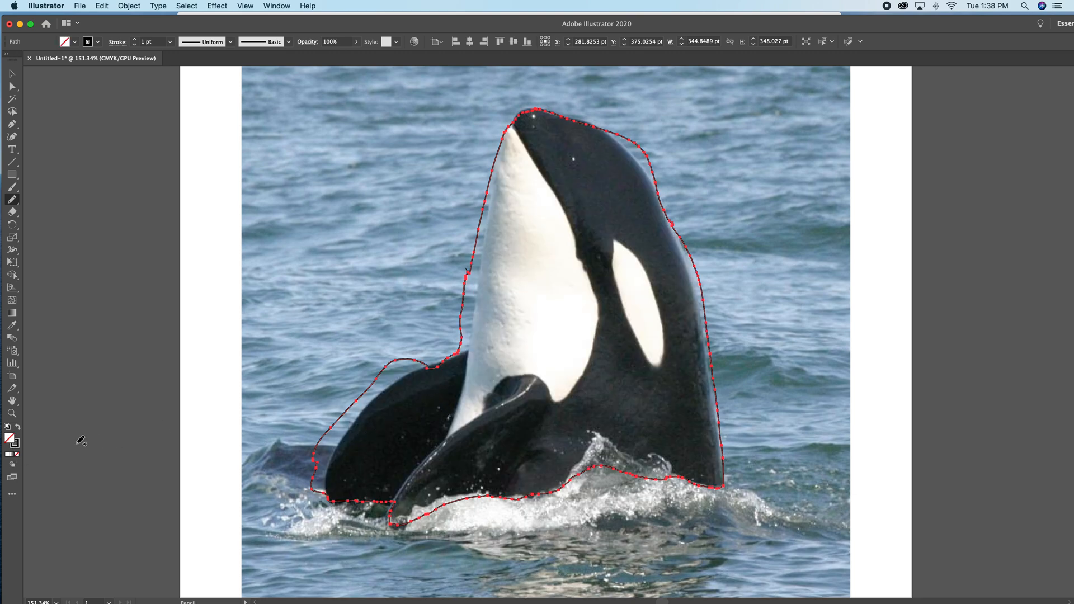
click(15, 444)
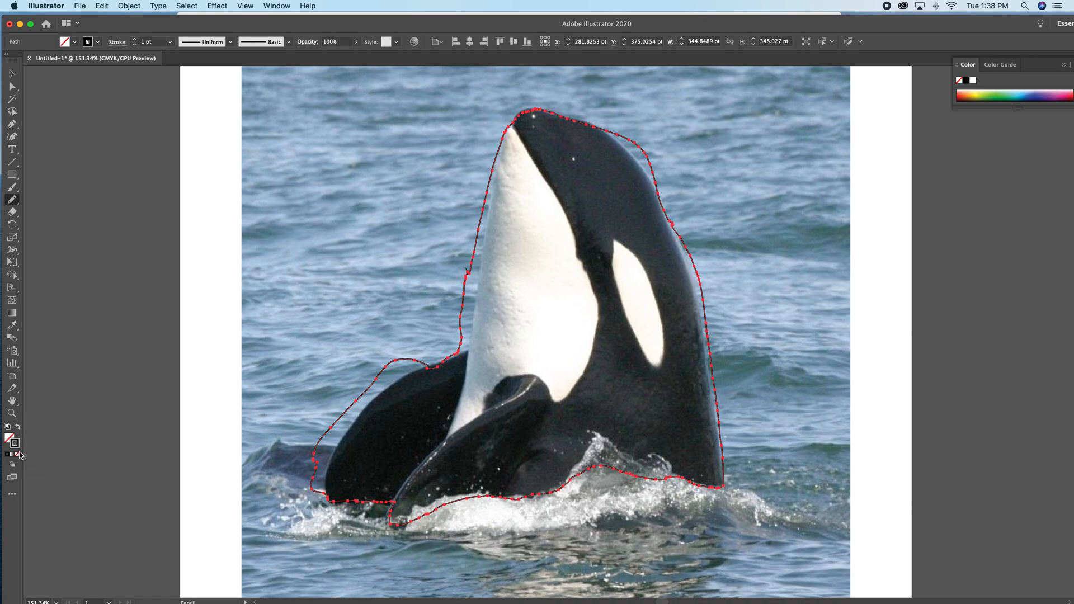
click(964, 90)
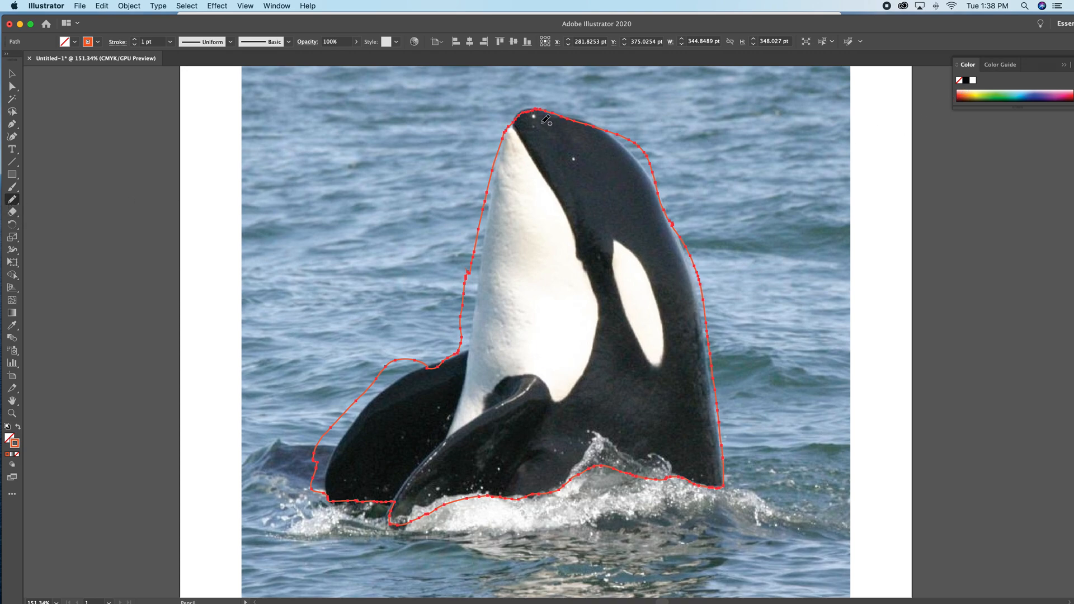
Step: Redraw the outline over the orca's snout and upper back with the Pencil tool to follow the body's edge
key(super+space)
mouse_move(478, 84)
mouse_down()
mouse_move(616, 182)
mouse_move(772, 375)
mouse_up()
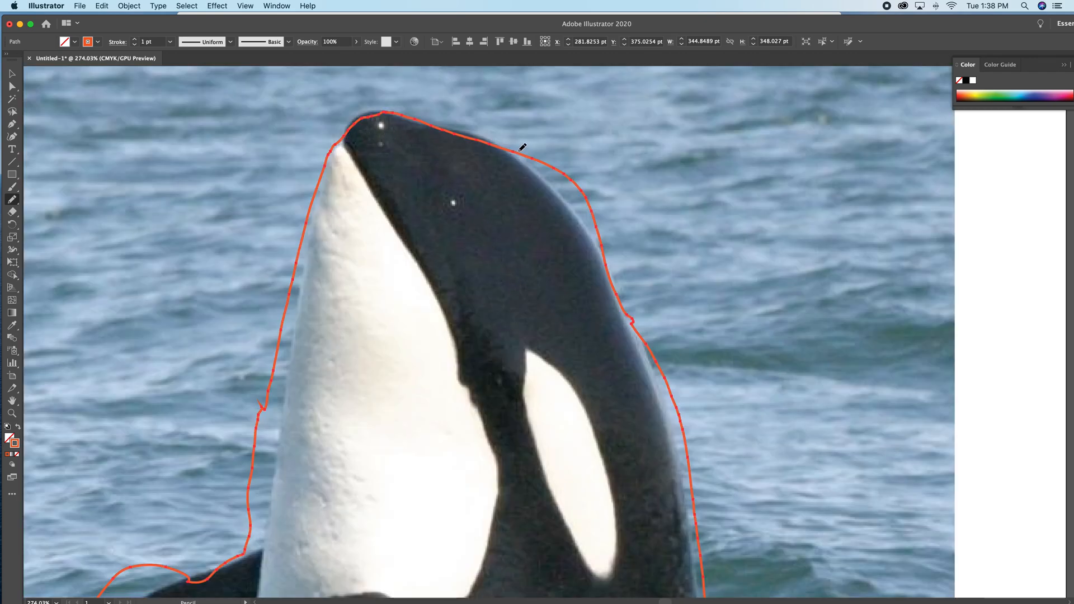
key(super+y)
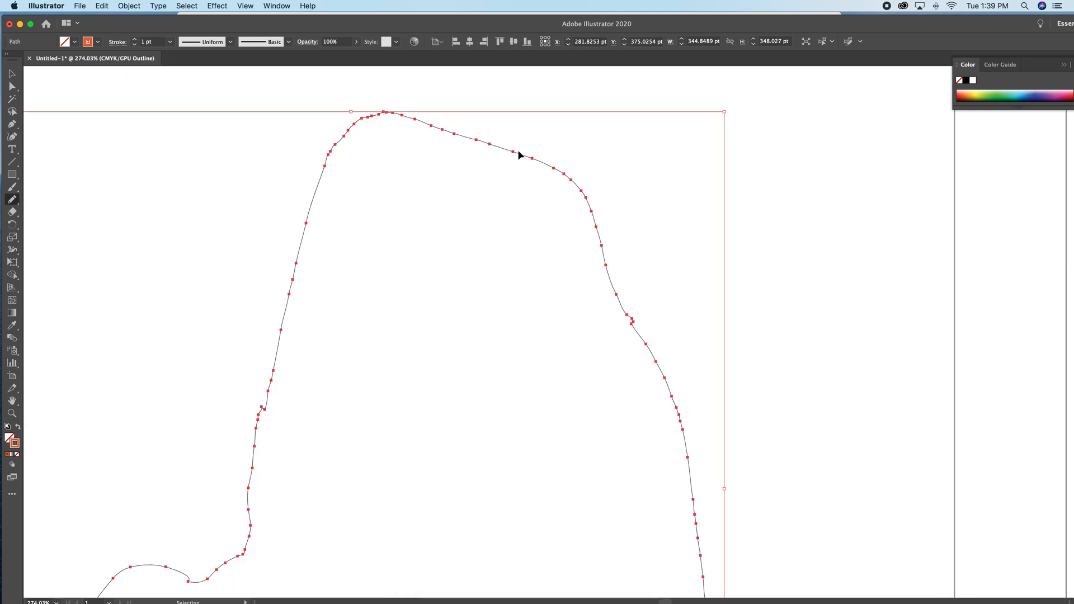
key(super+y)
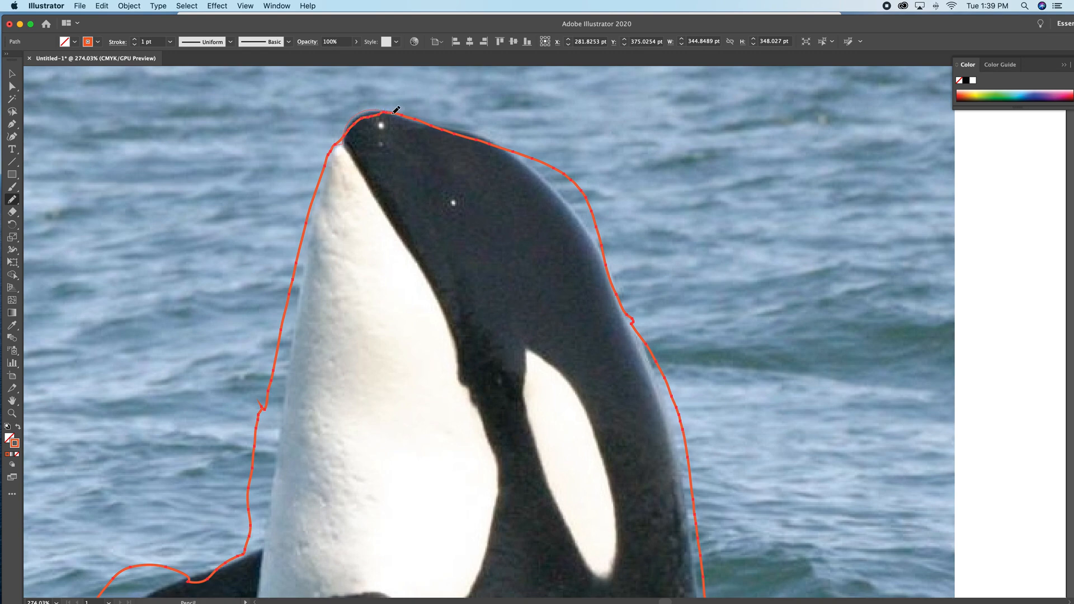
drag(405, 118, 413, 121)
drag(510, 150, 574, 209)
drag(602, 246, 612, 263)
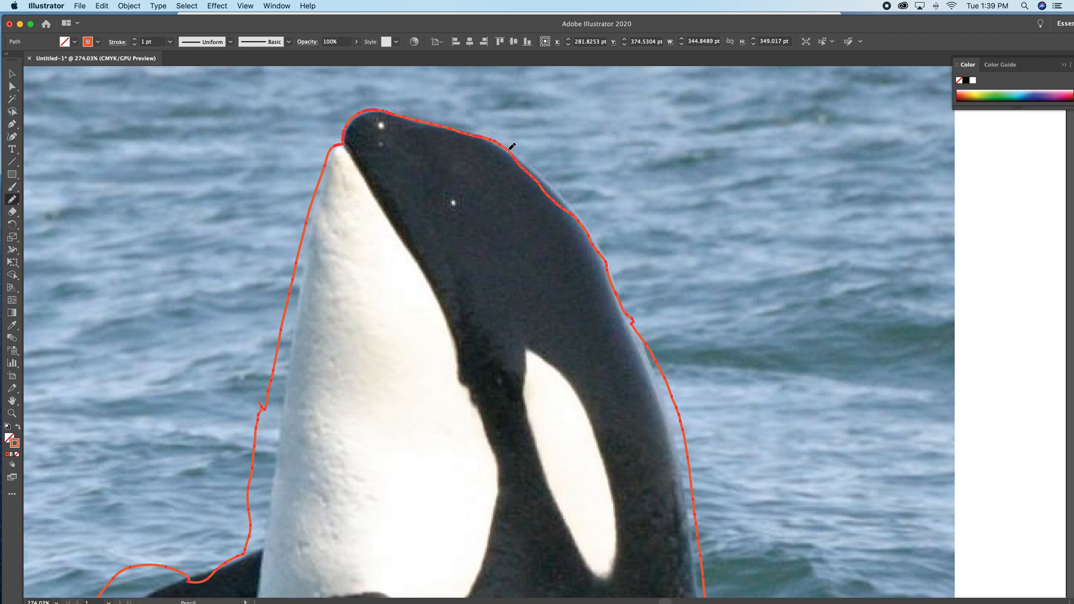
drag(576, 213, 577, 217)
Step: Smooth the path along the orca's head and back in outline view, and return to the preview
key(super+y)
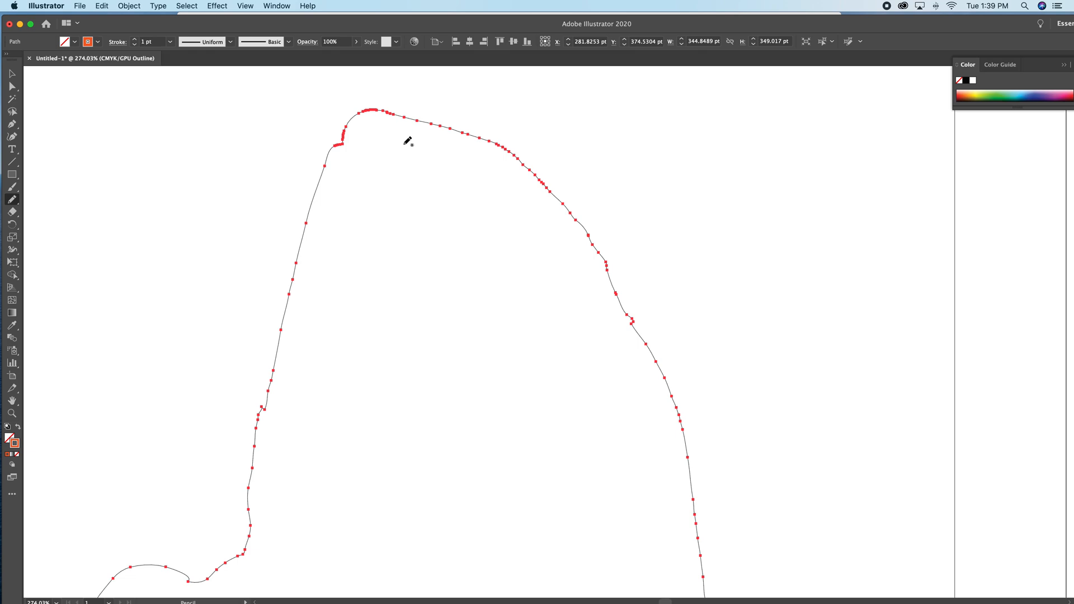
drag(358, 115, 397, 115)
mouse_move(501, 147)
mouse_down()
mouse_move(580, 219)
mouse_move(684, 378)
mouse_move(665, 361)
mouse_up()
mouse_move(628, 297)
mouse_down()
mouse_move(668, 372)
mouse_move(657, 363)
mouse_up()
mouse_move(631, 324)
mouse_down()
mouse_move(608, 275)
mouse_move(655, 367)
mouse_up()
drag(583, 227, 694, 446)
key(ctrl+y)
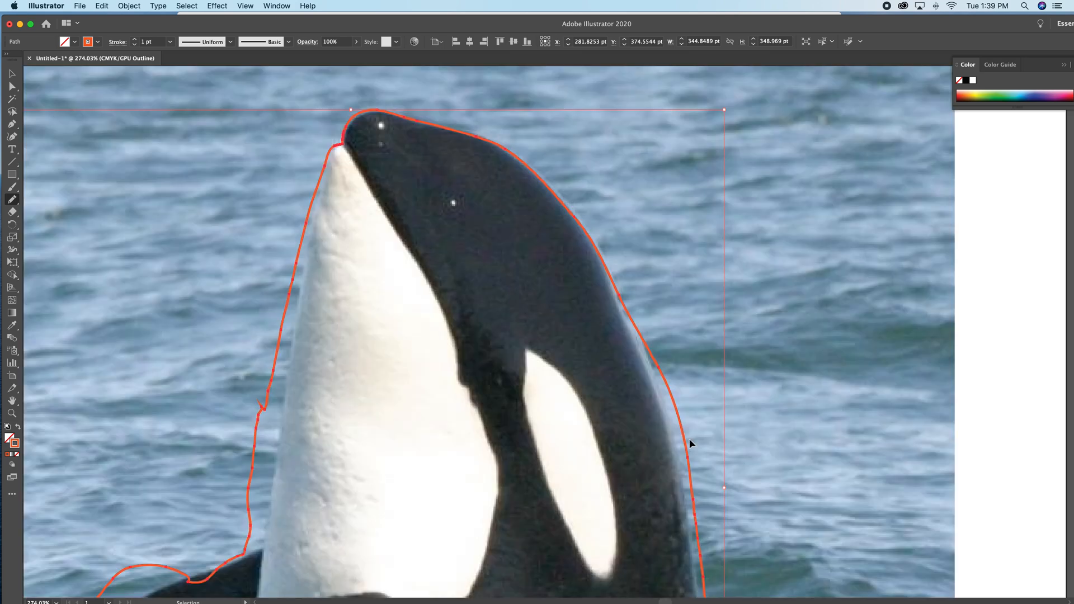
Step: Redraw the outline down the orca's back beside the white eye patch, closer to the body's edge
drag(576, 290, 466, 177)
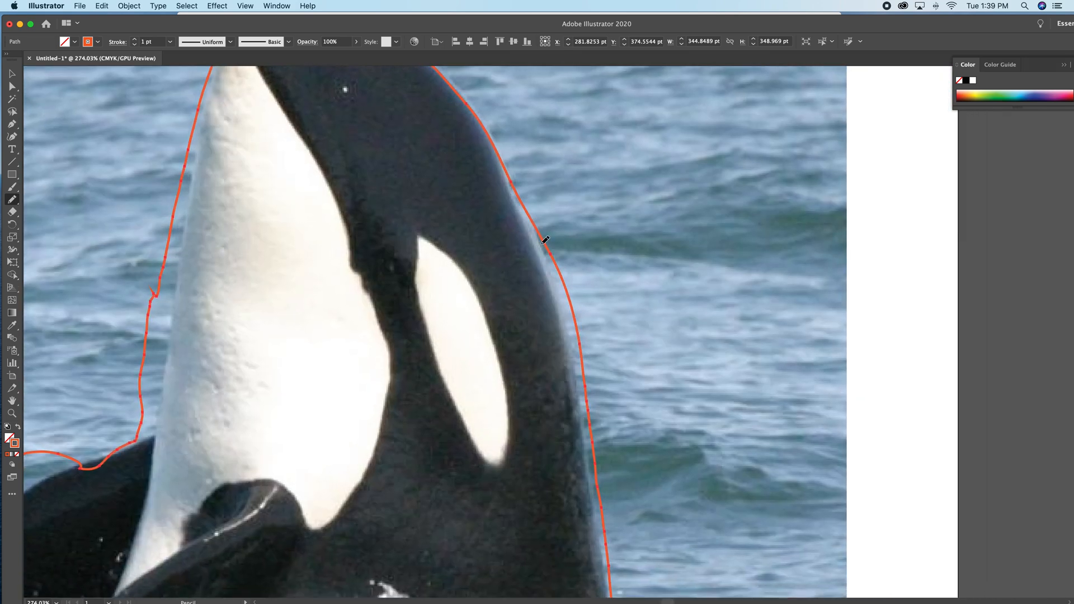
mouse_move(532, 220)
mouse_down()
mouse_move(554, 291)
mouse_move(597, 510)
mouse_up()
drag(606, 551, 611, 585)
drag(623, 409, 533, 348)
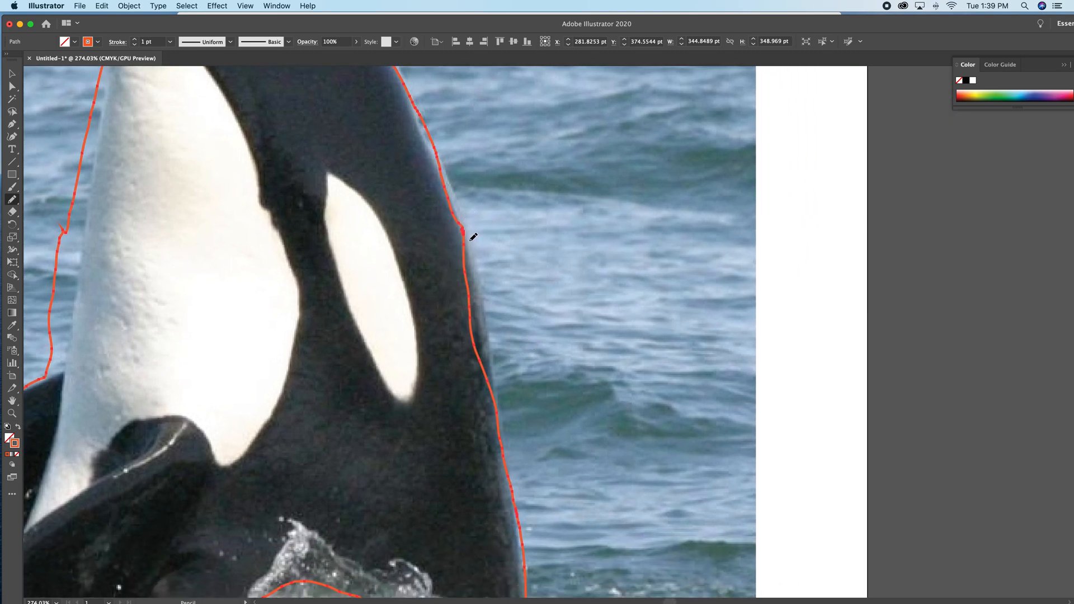
Step: Display the layer list and rename Layer 2 as Orca
click(278, 6)
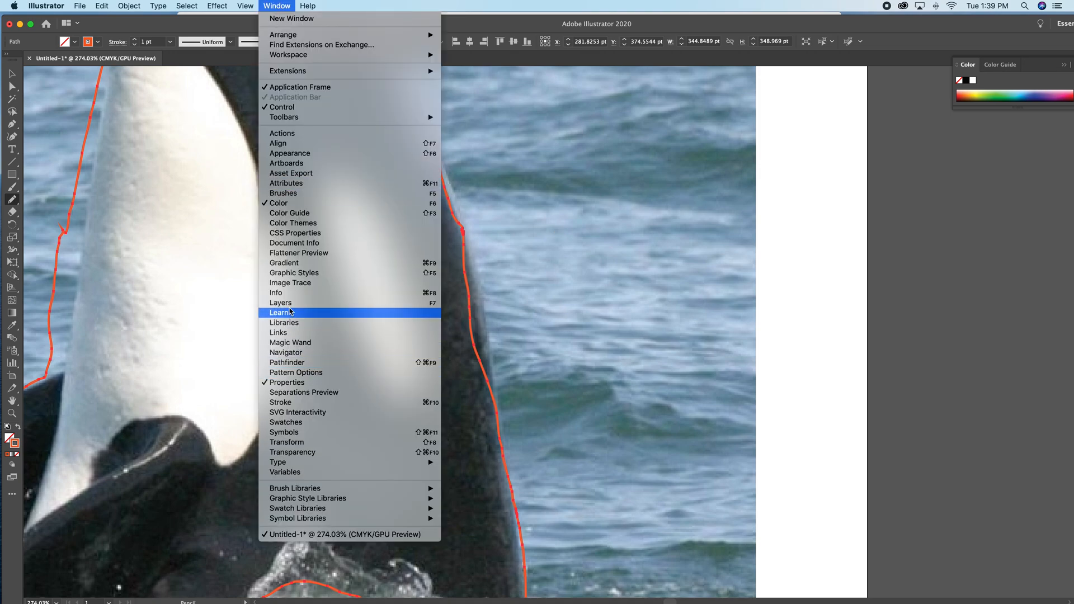
click(280, 302)
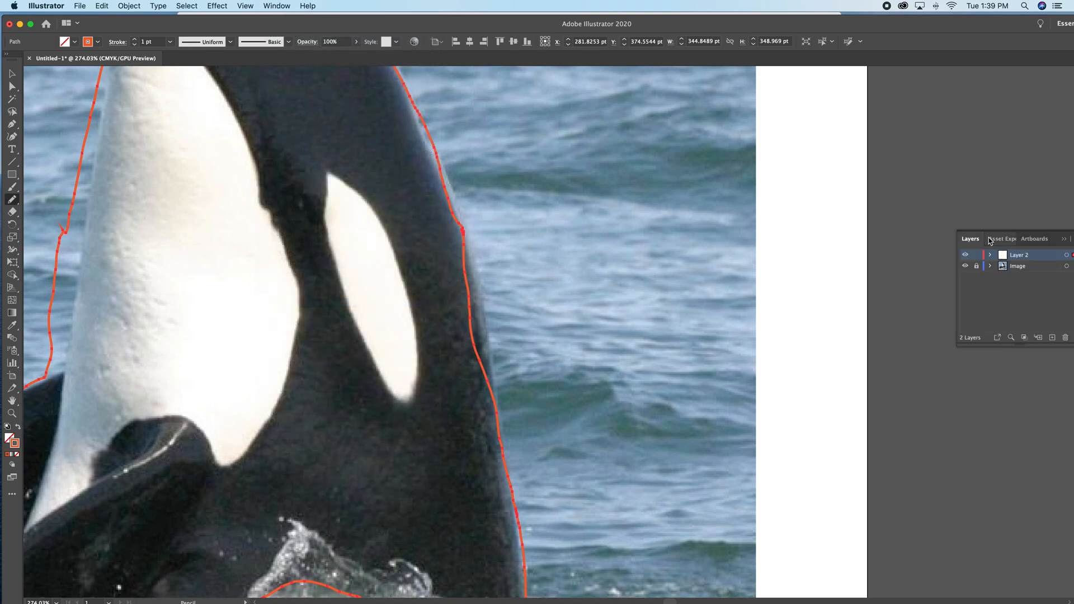
double_click(1018, 256)
text(Orca)
key(Return)
Step: Float the layer list beside the photo and set the Orca layer's color to Green
drag(970, 239, 694, 242)
double_click(729, 242)
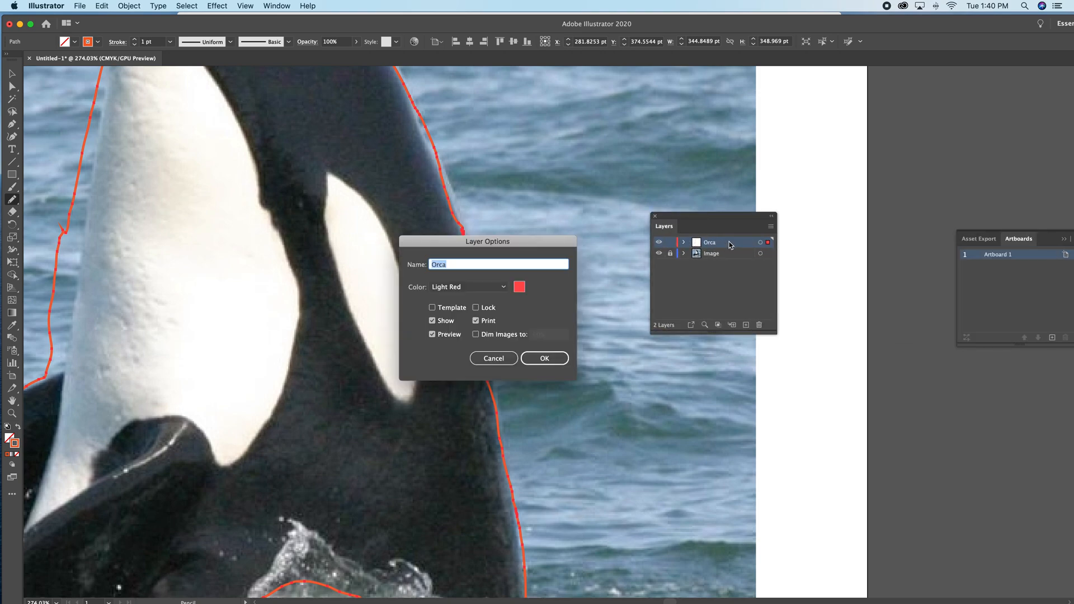
click(481, 286)
click(458, 319)
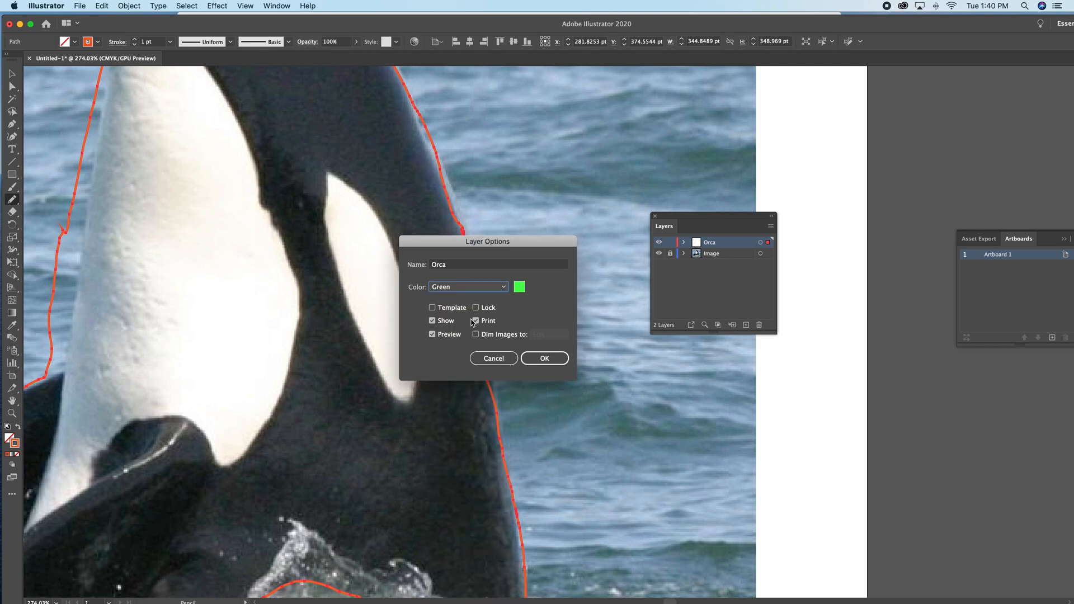
click(544, 358)
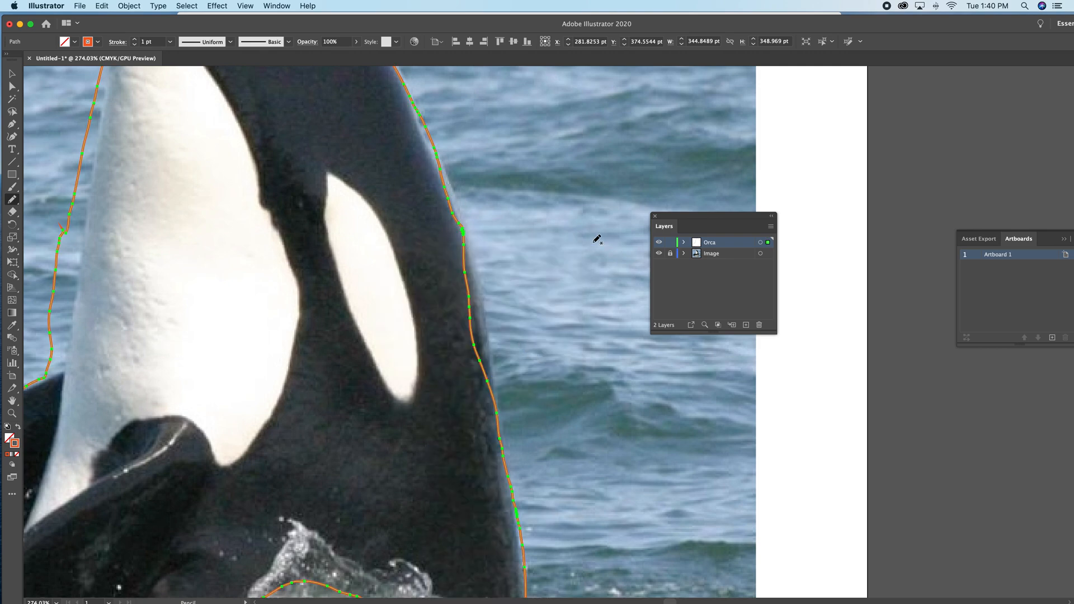
drag(704, 217, 785, 281)
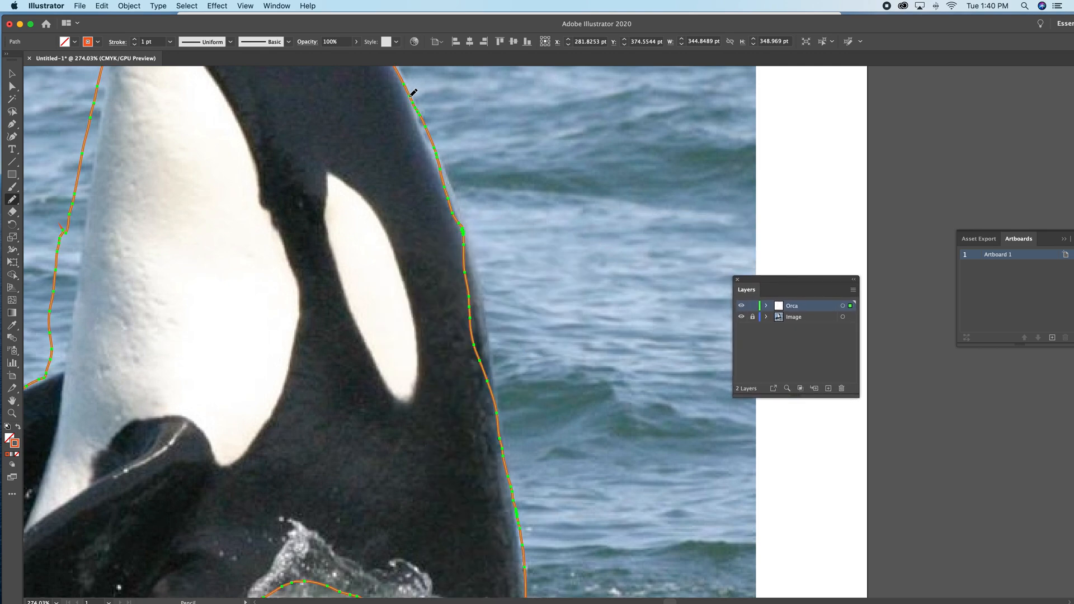
Step: Redraw the outline along the orca's back from beside the eye patch down to the waterline to match its edge
scroll(446, 179, up, 3)
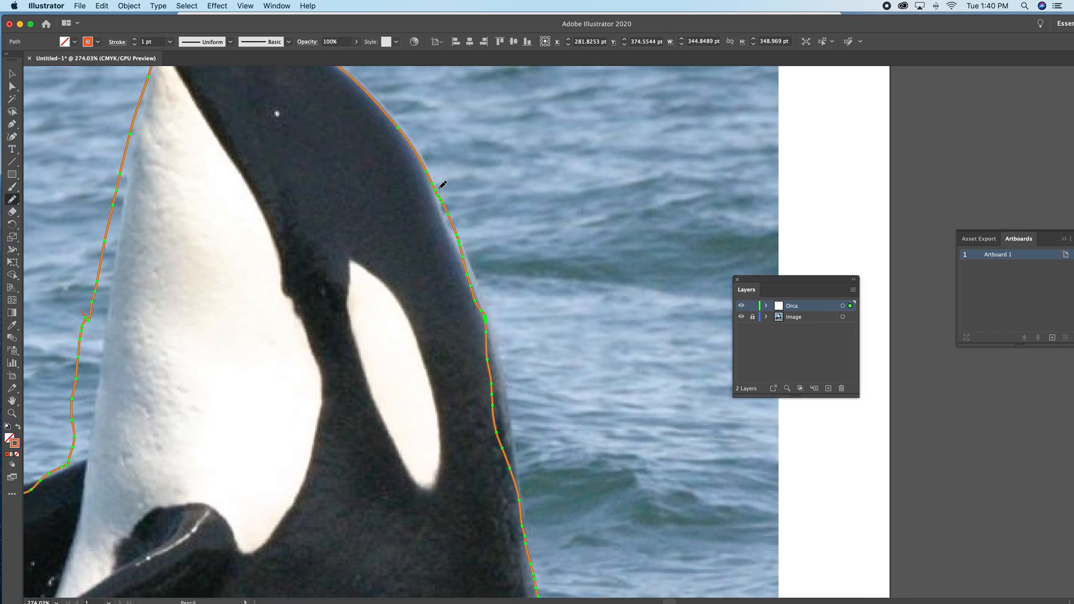
drag(461, 242, 460, 243)
mouse_move(495, 287)
mouse_down()
mouse_move(366, 177)
mouse_move(386, 213)
mouse_up()
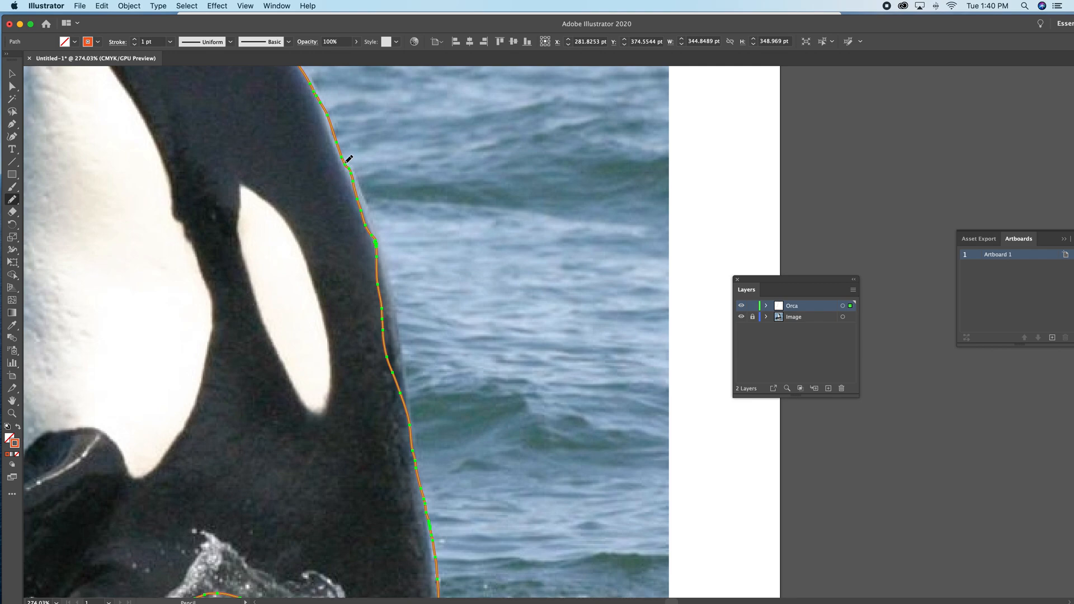
drag(355, 173, 375, 245)
mouse_move(422, 313)
mouse_down()
mouse_move(491, 282)
mouse_move(486, 271)
mouse_up()
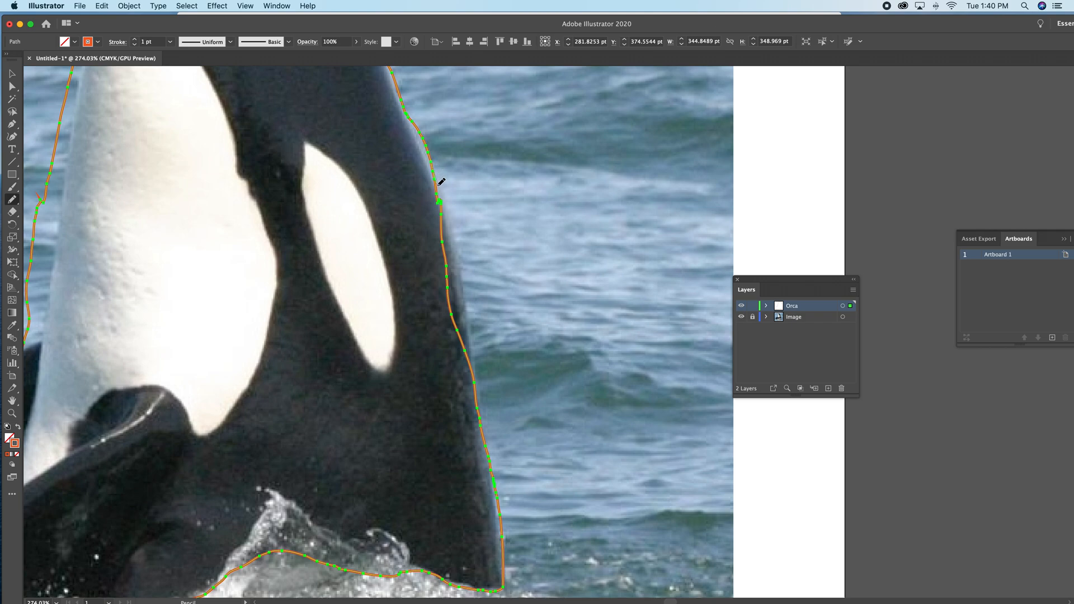
drag(452, 221, 471, 361)
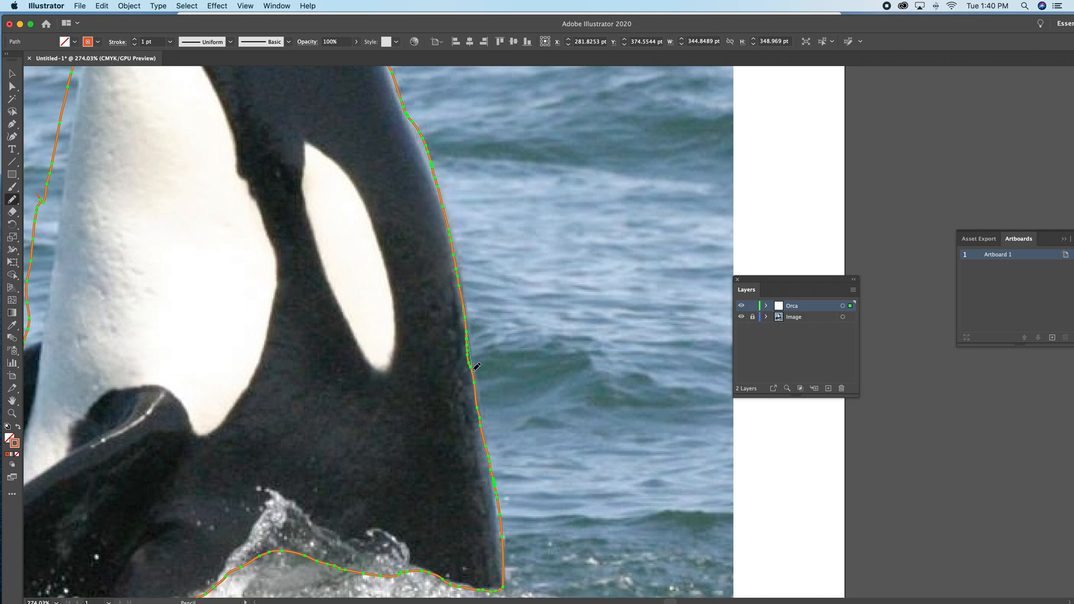
drag(475, 386, 477, 390)
mouse_move(496, 482)
mouse_down()
mouse_move(510, 345)
mouse_move(521, 334)
mouse_move(529, 431)
mouse_move(612, 351)
mouse_up()
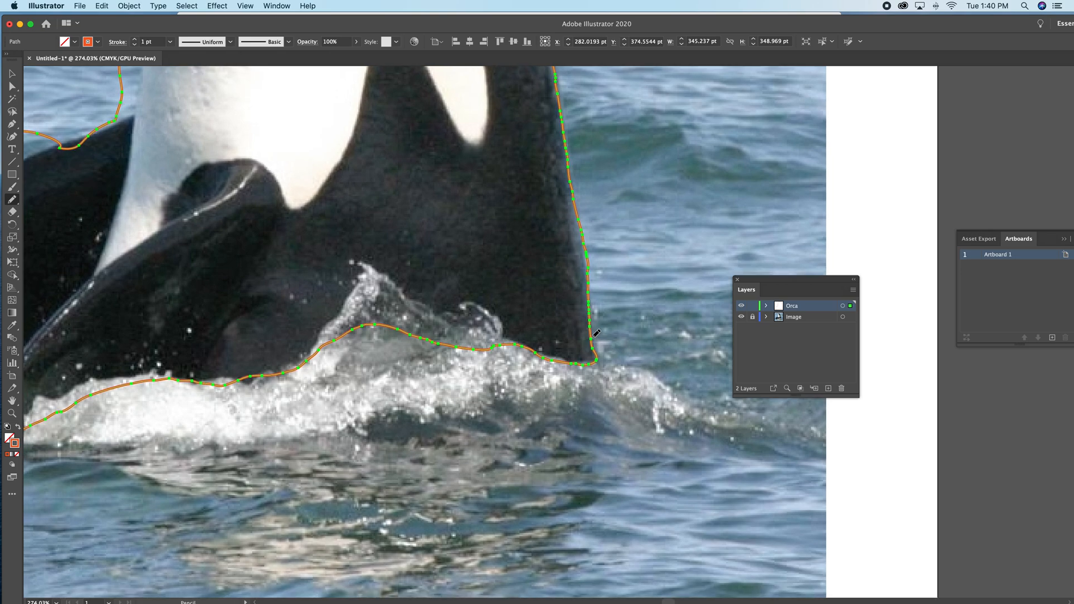
Step: Redraw the outline's bottom edge around the splash peak and along the water to the front flipper's tip
mouse_move(578, 361)
mouse_down()
mouse_move(504, 335)
mouse_move(468, 303)
mouse_move(437, 313)
mouse_move(357, 263)
mouse_move(367, 271)
mouse_move(345, 311)
mouse_up()
mouse_move(317, 352)
mouse_down()
mouse_move(497, 365)
mouse_move(476, 391)
mouse_move(442, 399)
mouse_move(333, 389)
mouse_move(294, 396)
mouse_up()
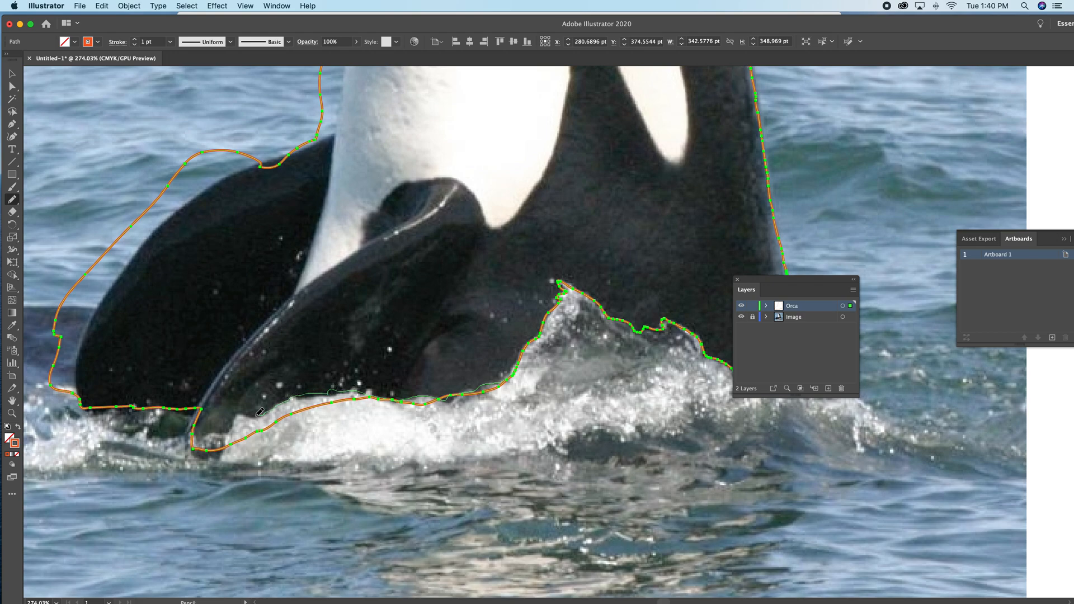
drag(220, 431, 207, 434)
drag(194, 428, 193, 430)
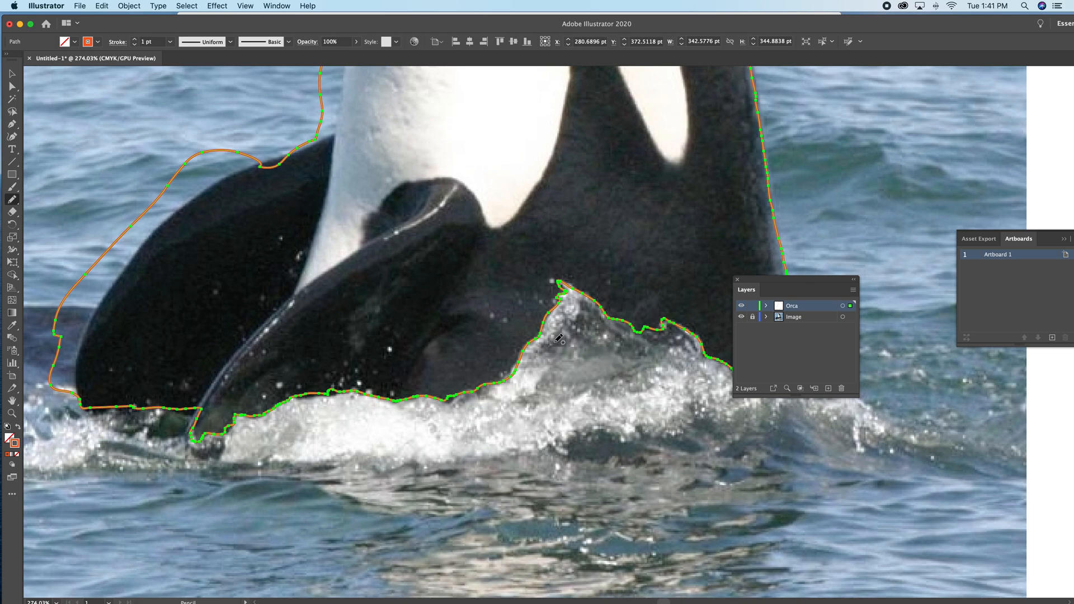
Step: Refine the waterline edge below the front flipper and redraw the outline around the rear flipper's base and outer end
scroll(475, 392, left, 5)
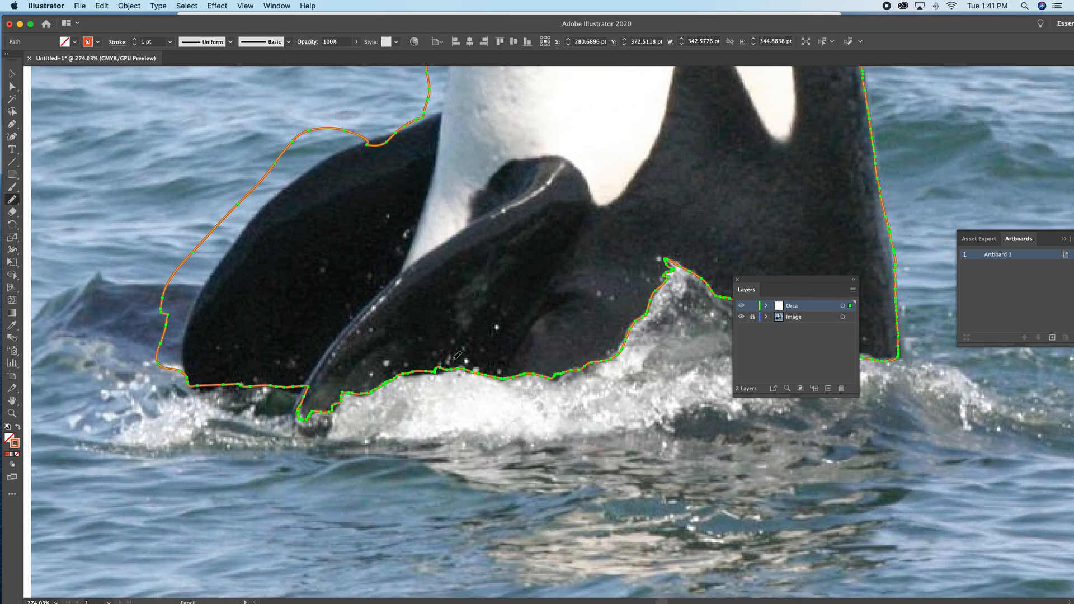
drag(460, 369, 400, 373)
drag(557, 378, 551, 380)
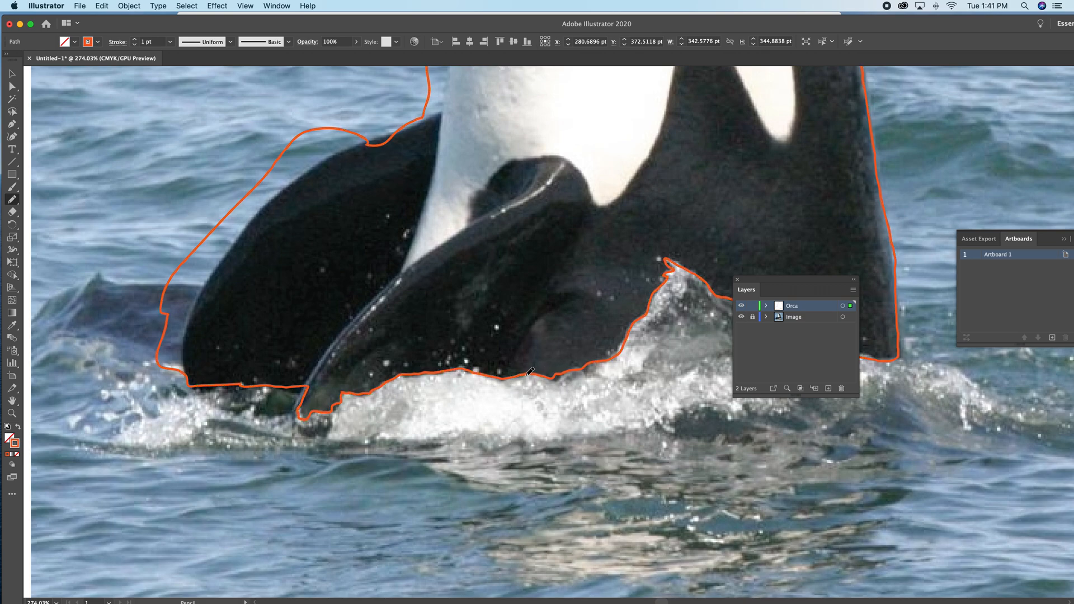
mouse_move(306, 406)
mouse_down()
mouse_move(318, 415)
mouse_move(298, 402)
mouse_move(302, 387)
mouse_move(200, 390)
mouse_move(186, 343)
mouse_move(194, 252)
mouse_up()
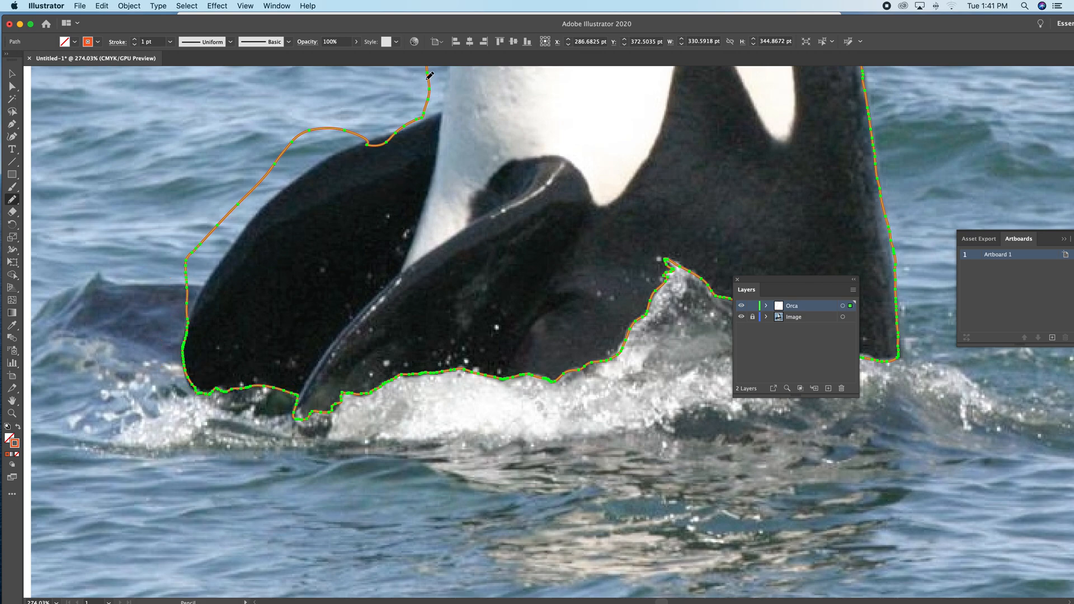
Step: Redraw the outline along the rear flipper's upper and outer edge, from the white chest around to its outer end
mouse_move(430, 72)
mouse_down()
mouse_move(443, 112)
mouse_move(391, 137)
mouse_move(362, 147)
mouse_move(302, 130)
mouse_up()
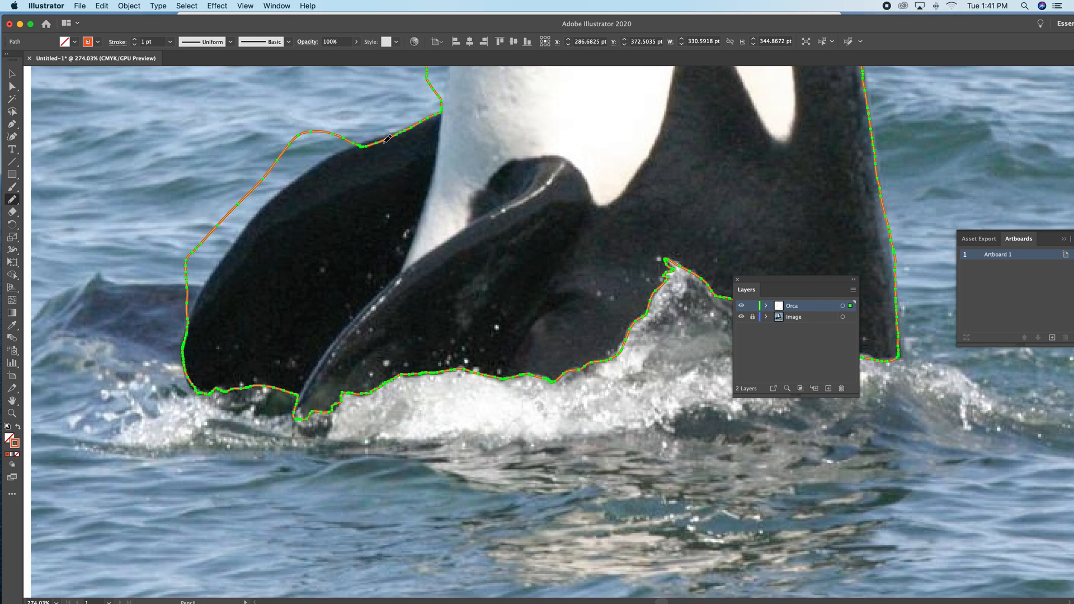
mouse_move(386, 138)
mouse_down()
mouse_move(252, 219)
mouse_move(202, 228)
mouse_up()
key(super+z)
mouse_move(361, 145)
mouse_down()
mouse_move(270, 201)
mouse_move(229, 211)
mouse_up()
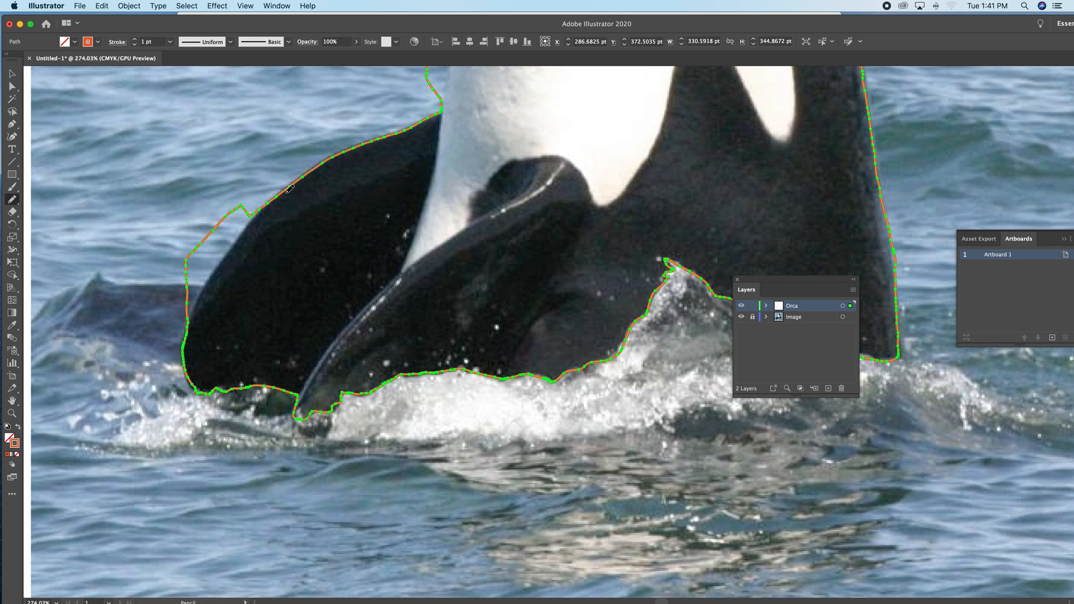
drag(269, 199, 187, 334)
Step: Redraw the outline down the outer edge of the white chest until it meets the rear flipper
scroll(446, 364, up, 15)
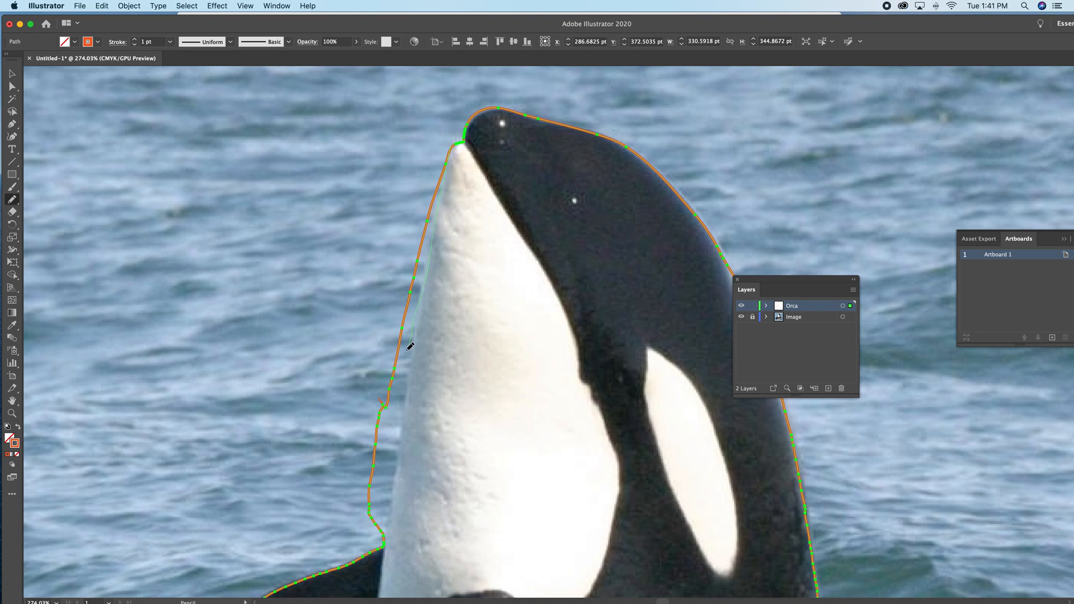
drag(397, 359, 399, 361)
scroll(439, 360, down, 6)
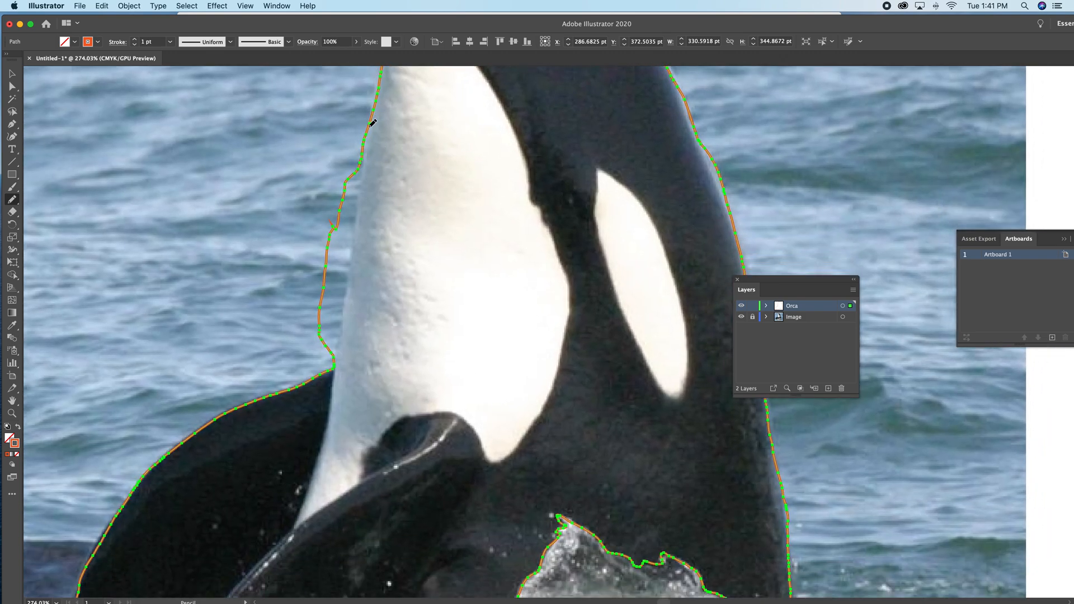
drag(355, 213, 337, 355)
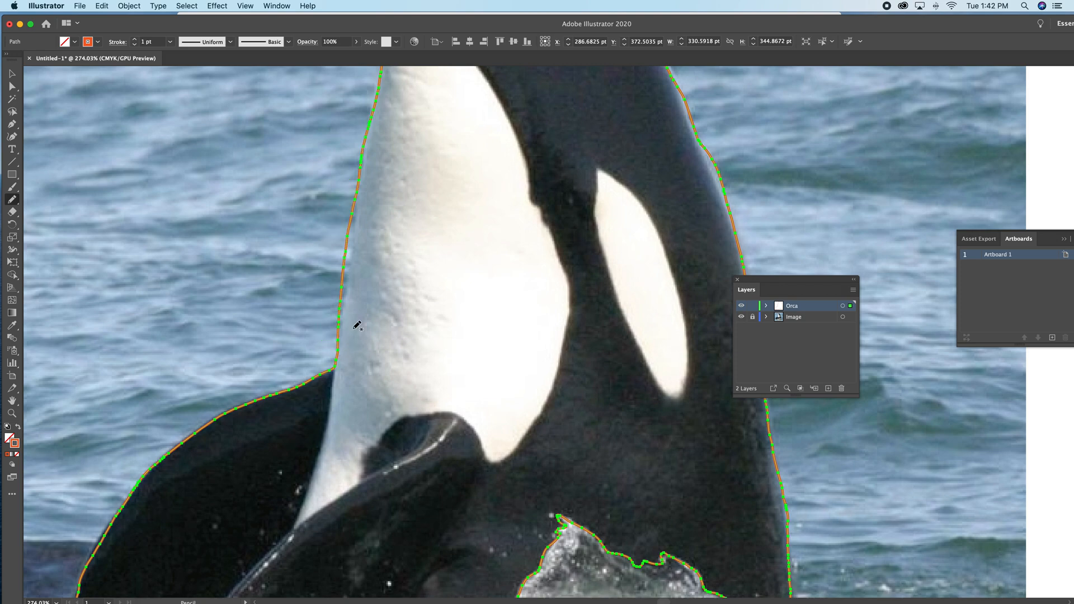
drag(358, 191, 354, 233)
drag(350, 271, 340, 337)
key(super+minus)
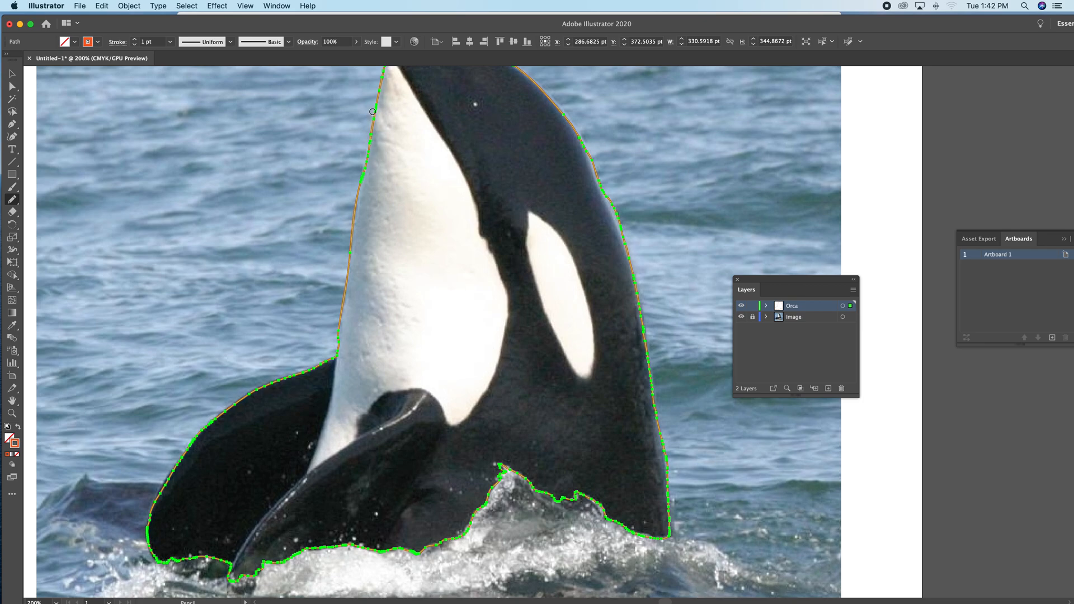
drag(355, 211, 355, 215)
mouse_move(340, 325)
mouse_down()
mouse_move(334, 361)
mouse_move(220, 409)
mouse_move(393, 186)
mouse_move(296, 241)
mouse_move(282, 318)
mouse_up()
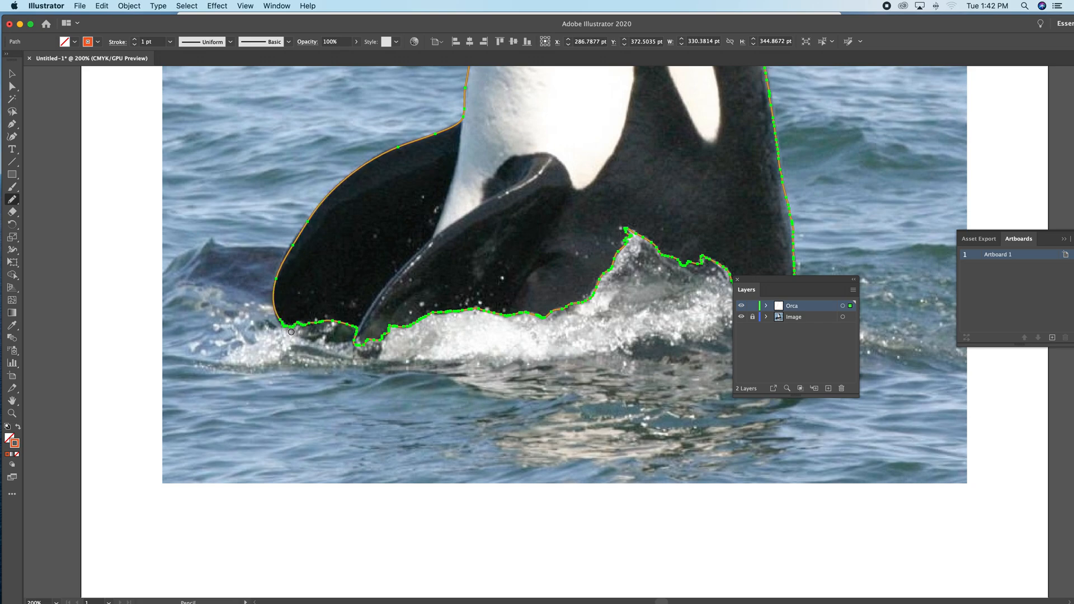
Step: Redraw the outline down the orca's back beside the eye patch and undo the last stroke
drag(647, 294, 379, 372)
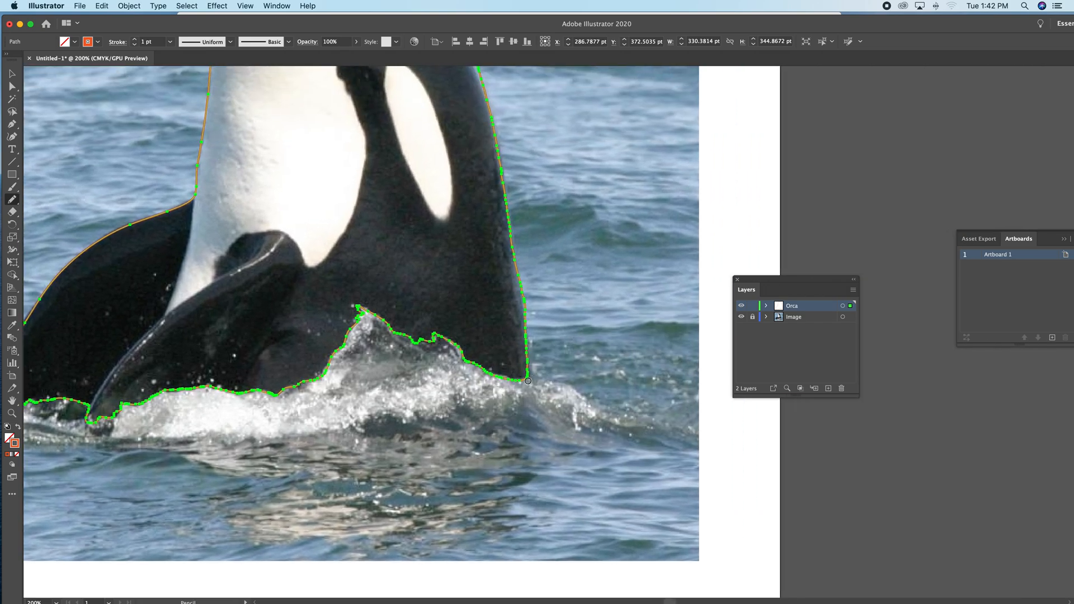
drag(517, 247, 511, 223)
drag(471, 164, 515, 347)
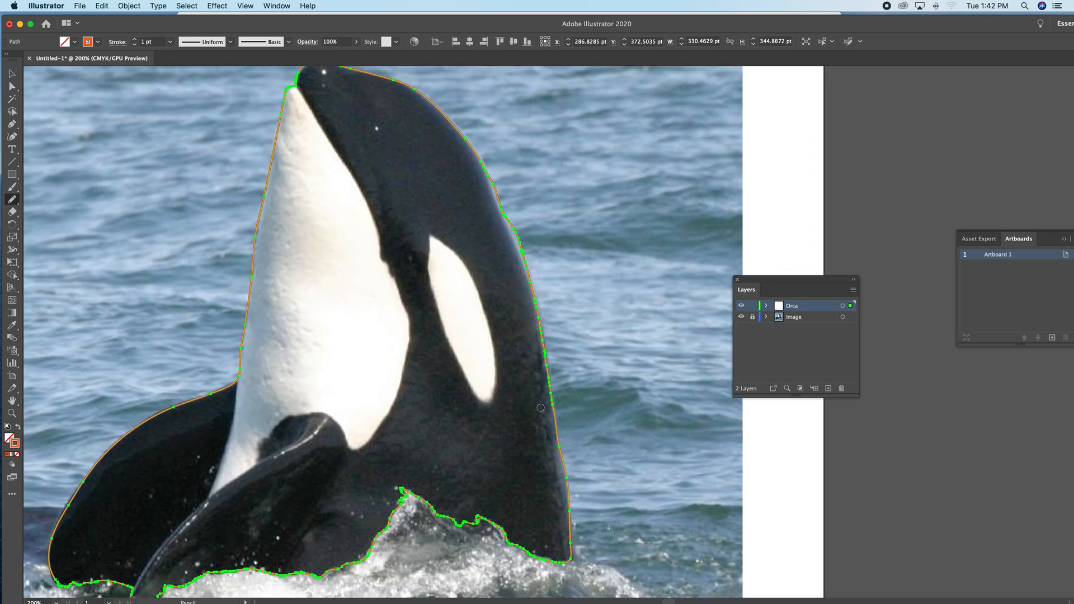
mouse_move(528, 236)
mouse_down()
mouse_move(518, 258)
mouse_move(547, 389)
mouse_up()
drag(511, 232, 539, 322)
key(super+z)
Step: Move individual anchor points on the back above the eye patch with Direct Selection to fit the edge
scroll(531, 189, up, 5)
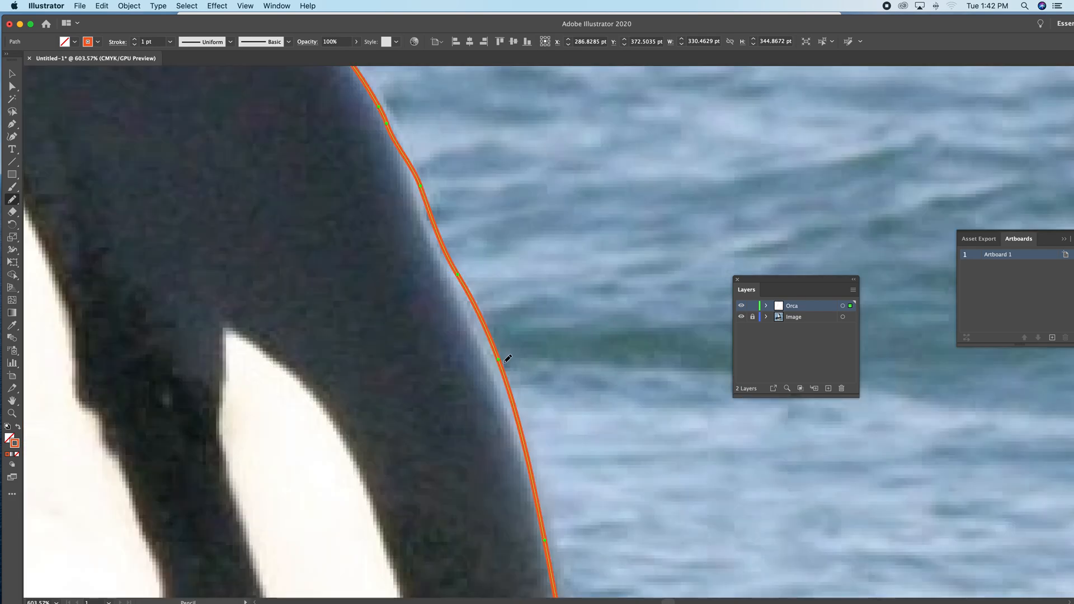
key(a)
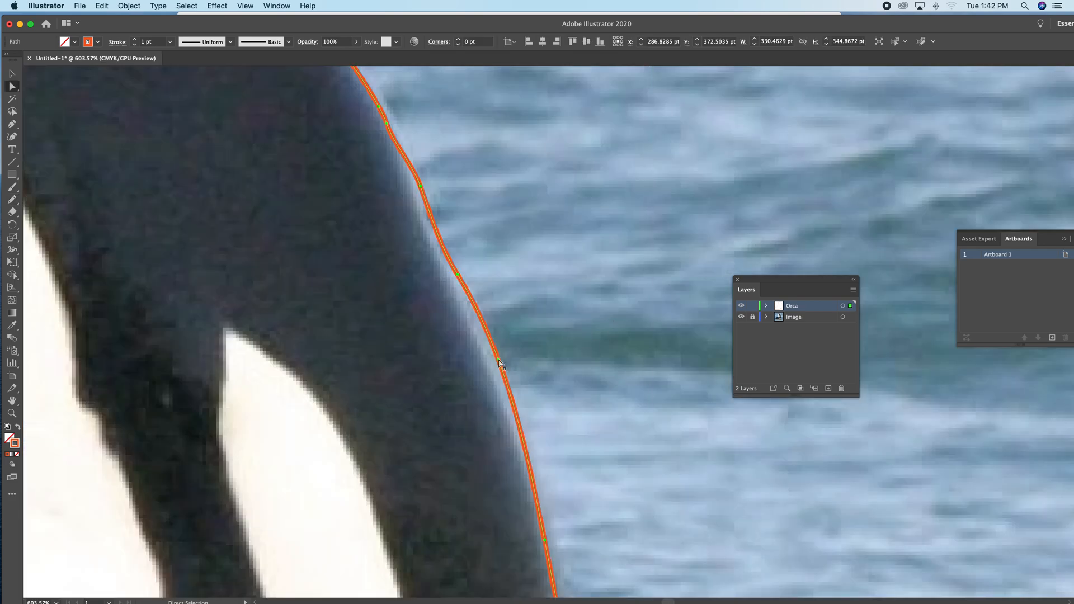
click(498, 359)
click(458, 275)
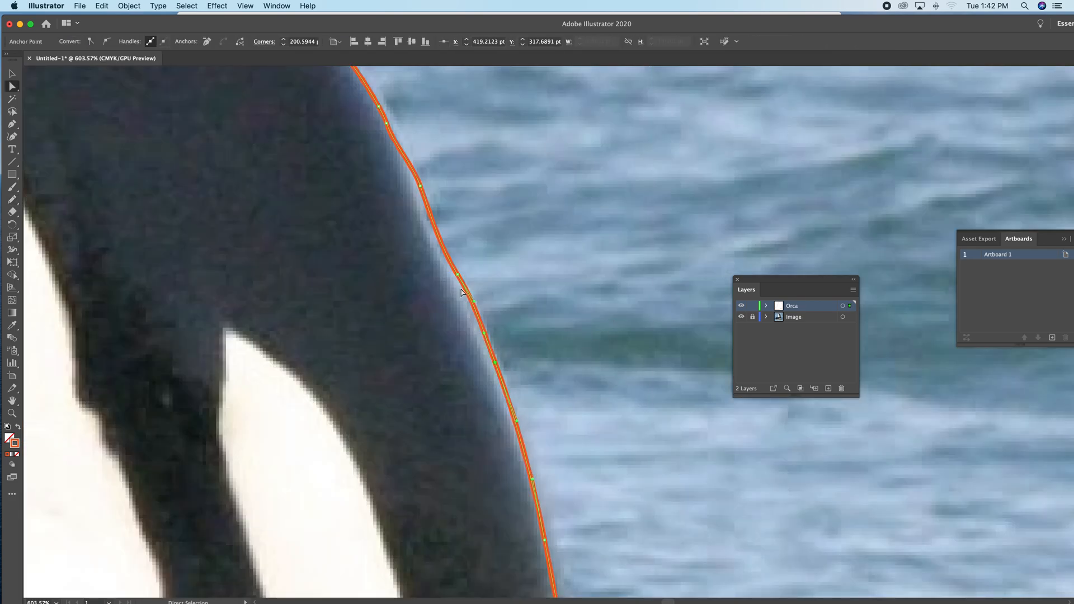
drag(456, 275, 440, 246)
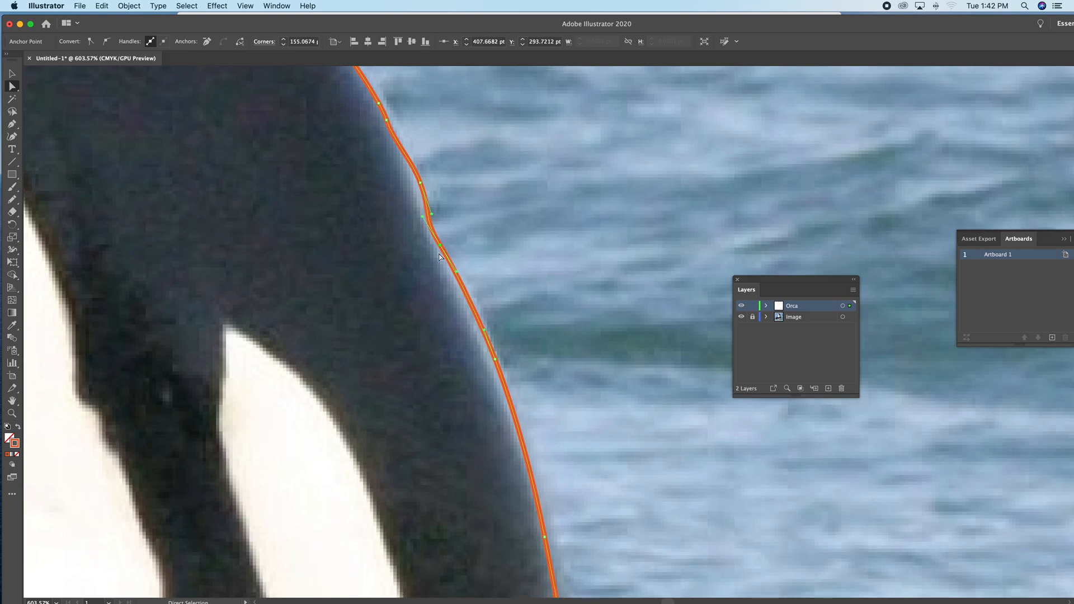
Step: Delete surplus anchor points on the upper back with the Pen tool and reshape the curve beside them
drag(396, 151, 492, 372)
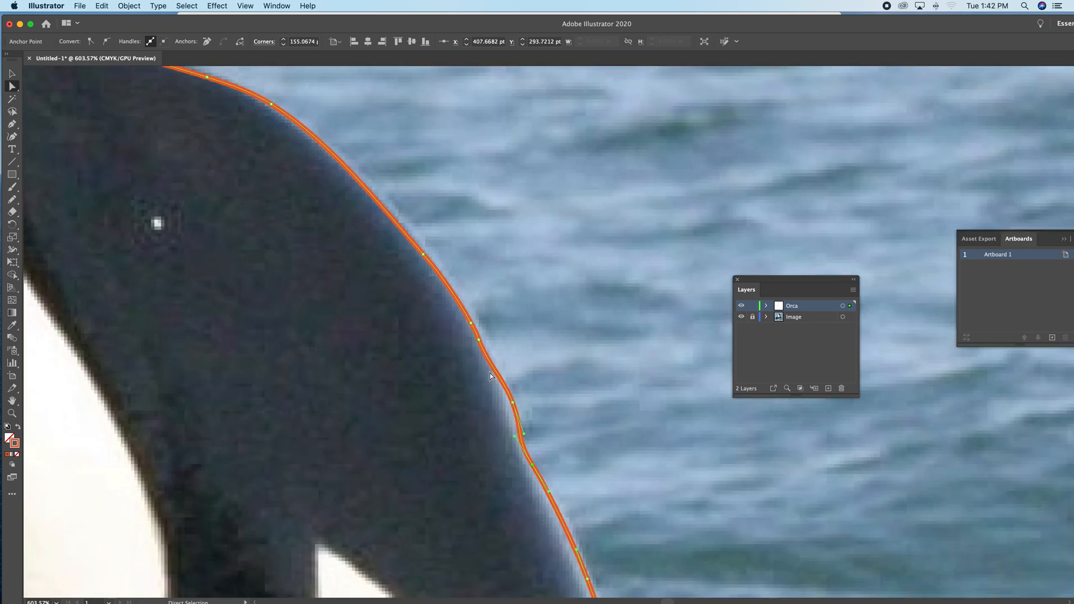
key(p)
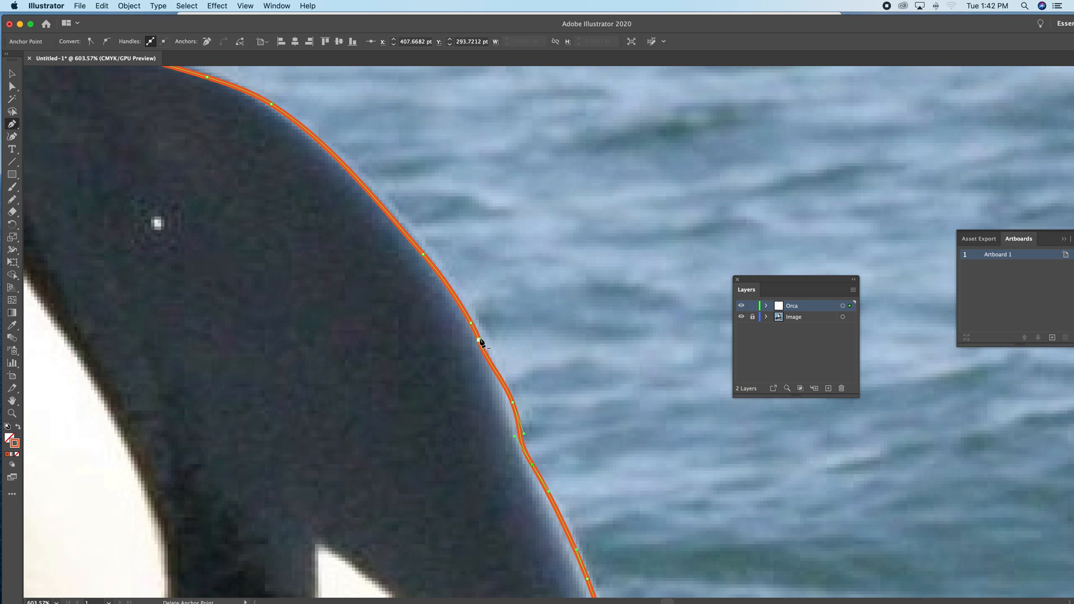
click(471, 324)
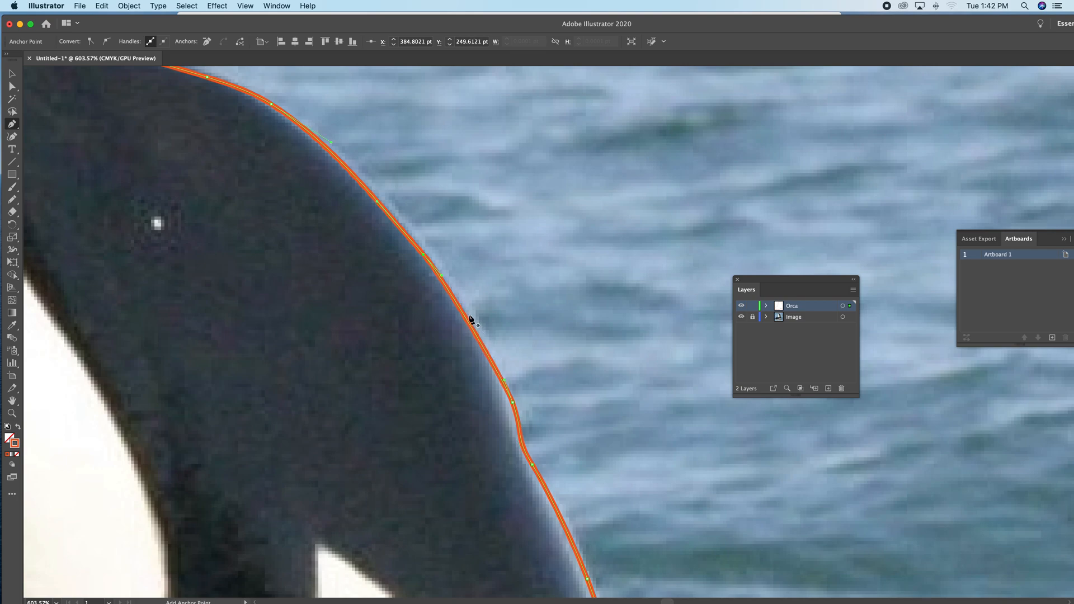
drag(421, 255, 444, 268)
Step: Remove surplus anchor points along the forehead and reshape the curve toward the snout with the Pen tool
drag(267, 186, 538, 356)
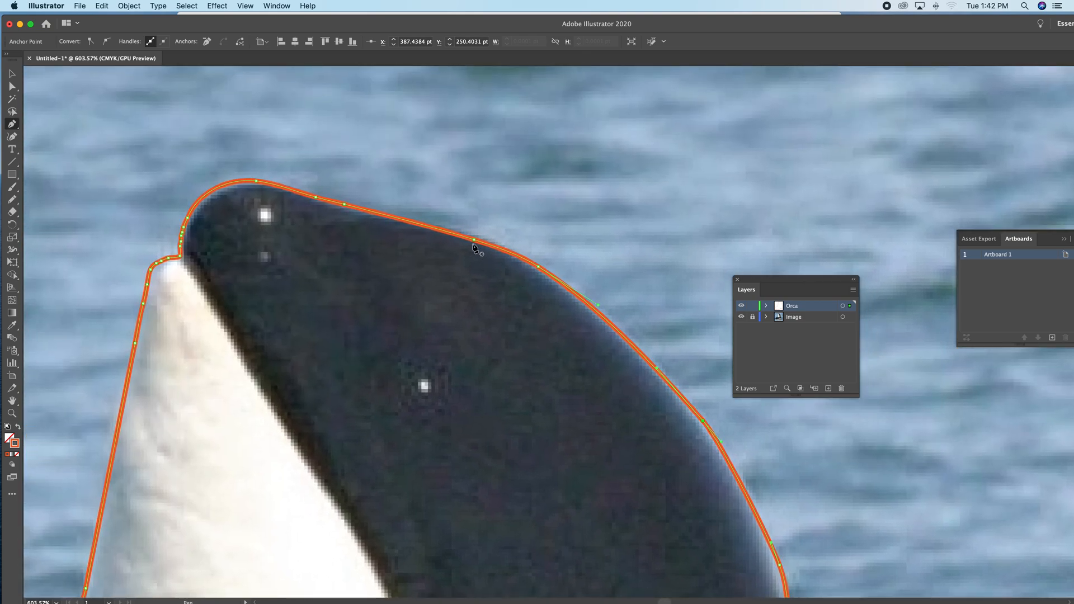
click(344, 206)
drag(323, 199, 339, 208)
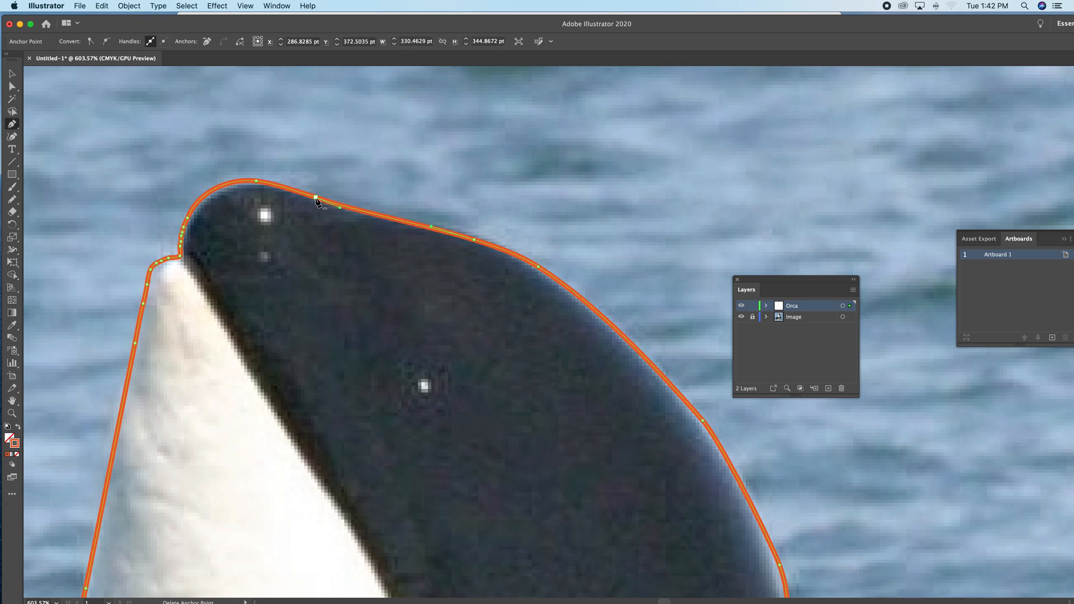
super+click(317, 198)
drag(290, 188, 289, 187)
Step: Redraw the outline with the Pencil tool around the snout tip and the lower jaw's tip, down the throat
drag(267, 263, 393, 244)
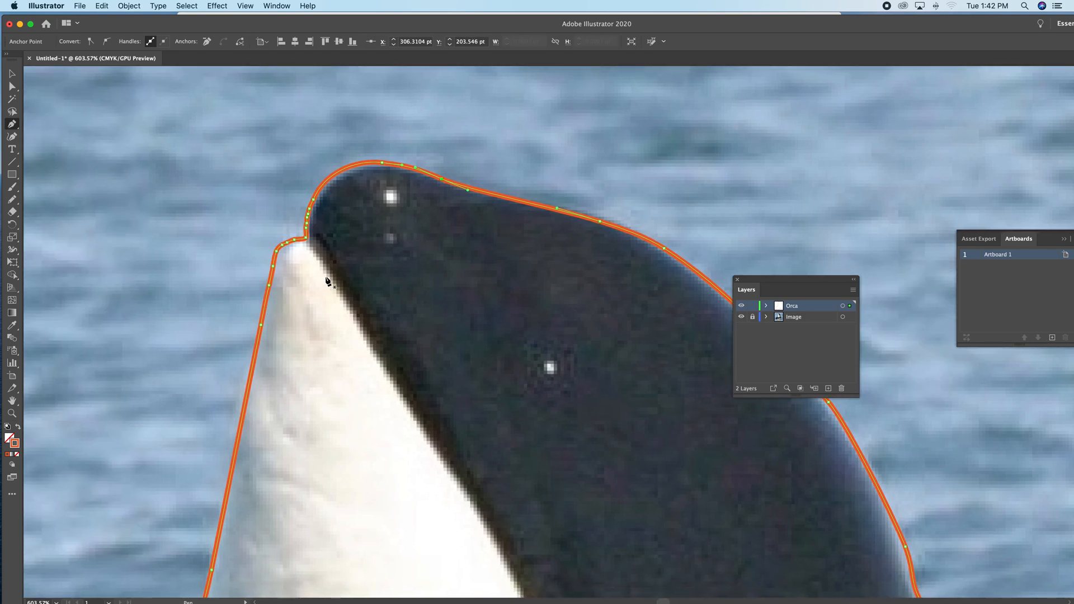
key(n)
mouse_move(309, 223)
mouse_down()
mouse_move(306, 233)
mouse_move(314, 196)
mouse_move(370, 154)
mouse_up()
mouse_move(311, 232)
mouse_down()
mouse_move(285, 248)
mouse_move(249, 340)
mouse_up()
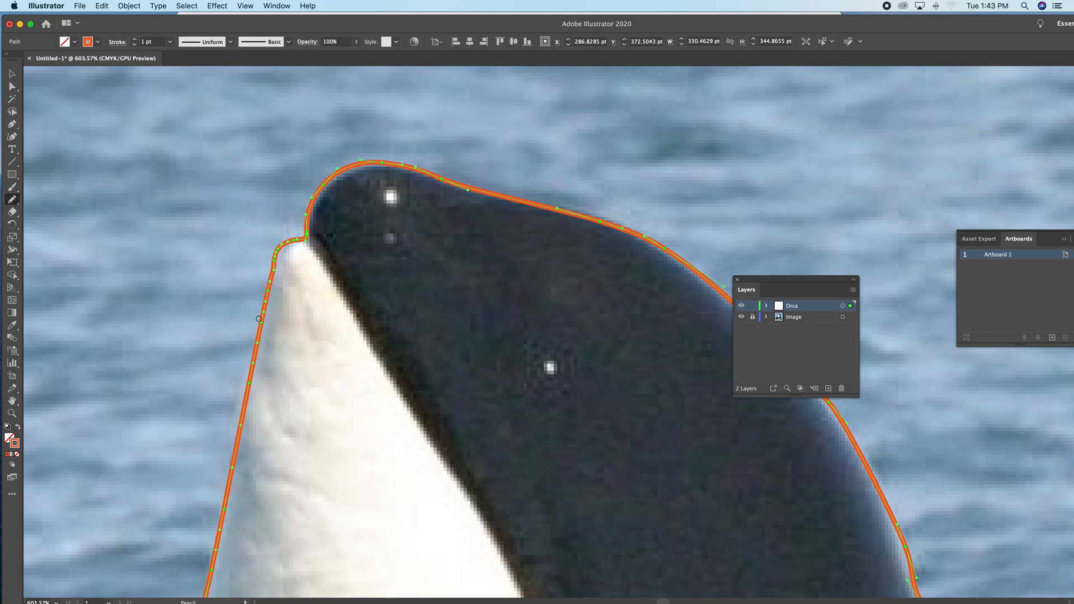
drag(283, 242, 252, 364)
drag(276, 252, 257, 327)
Step: Refine the outline along the throat's outer edge and over the top of the snout
alt+super+click(336, 312)
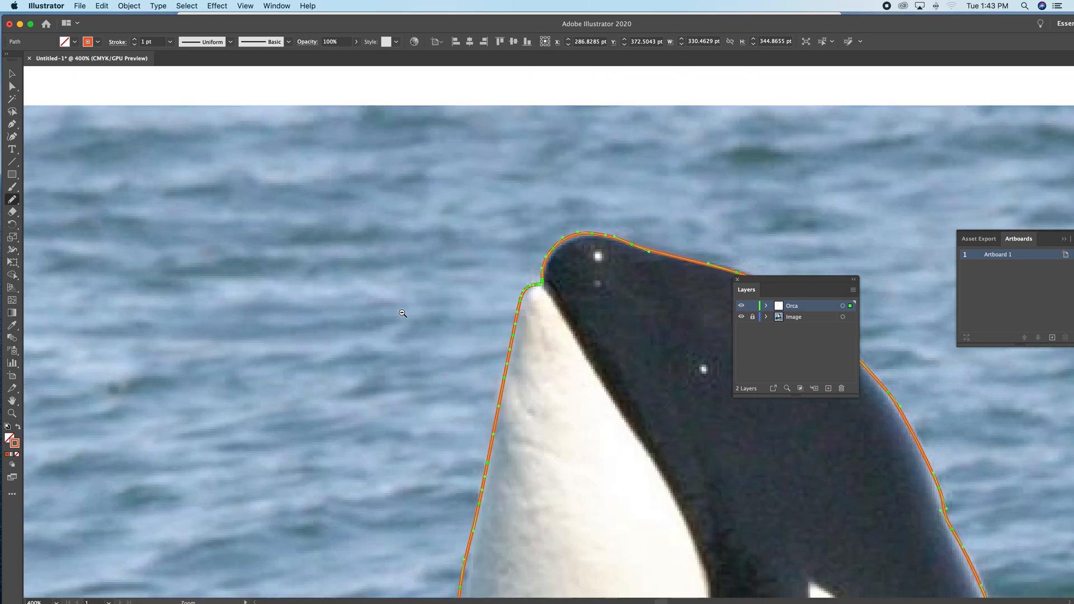
drag(560, 352, 484, 270)
drag(459, 201, 440, 266)
mouse_move(518, 141)
mouse_down()
mouse_move(578, 159)
mouse_move(500, 148)
mouse_up()
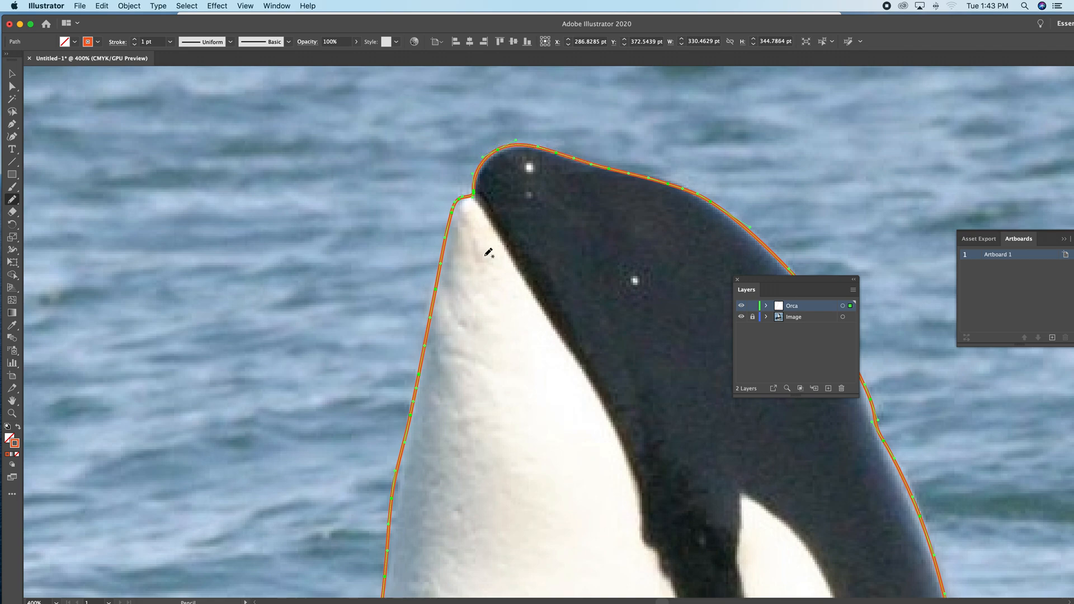
Step: Smooth the outline down the white chest from mid-throat to where it joins the rear flipper
scroll(486, 246, down, 5)
drag(403, 415, 403, 420)
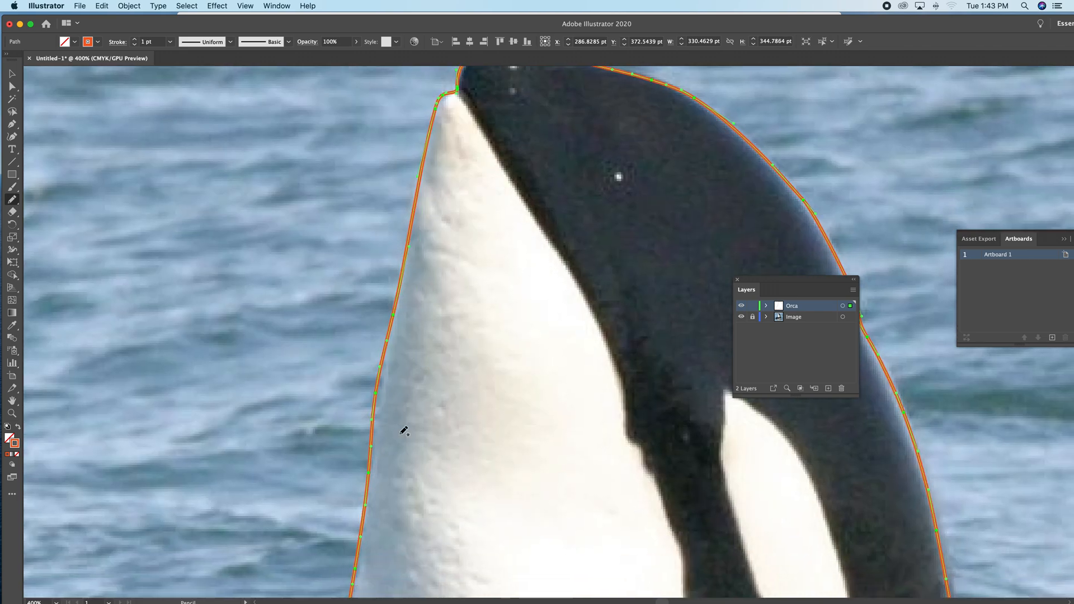
scroll(401, 428, down, 5)
drag(368, 325, 358, 458)
scroll(363, 488, down, 5)
drag(407, 125, 378, 407)
drag(370, 357, 369, 438)
drag(203, 511, 206, 516)
Step: Bring the whole orca into view and set the outline's stroke weight to 4 pt
alt+super+click(446, 450)
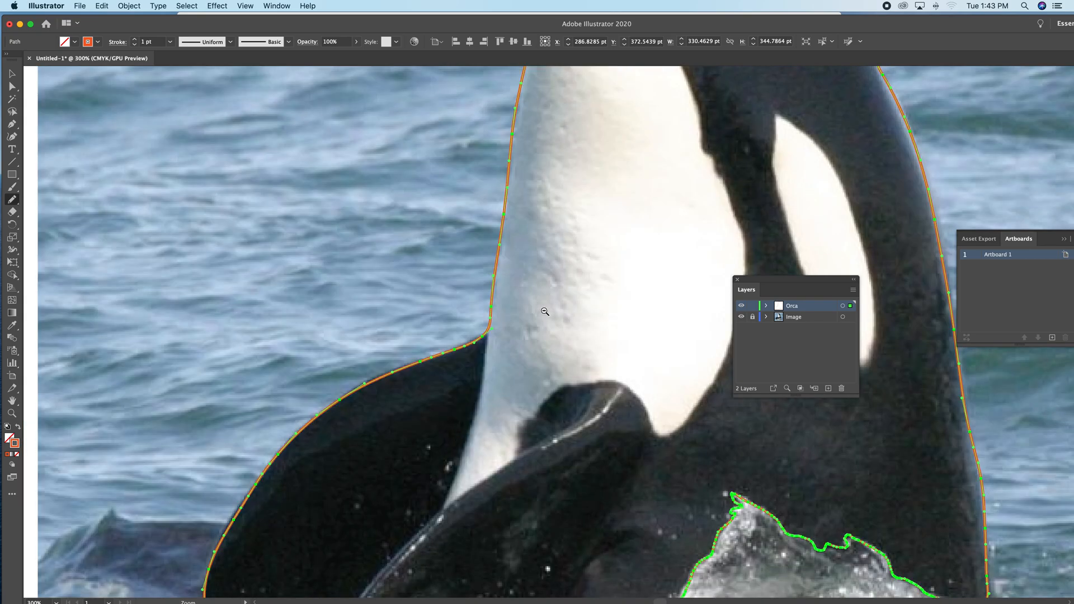
alt+super+click(546, 312)
alt+super+click(604, 287)
drag(593, 284, 501, 329)
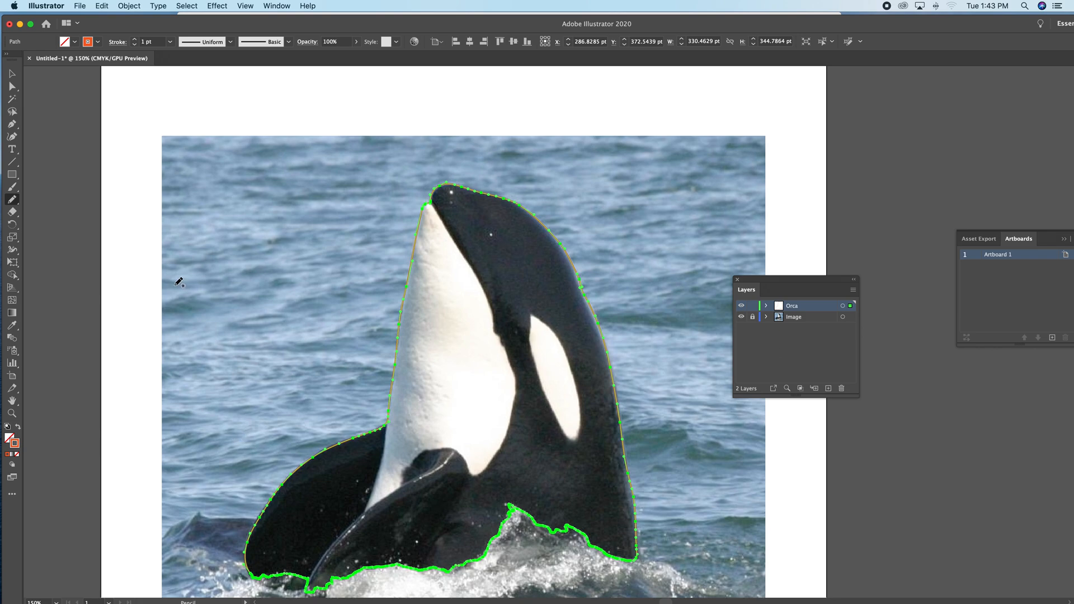
click(134, 40)
click(135, 40)
click(135, 40)
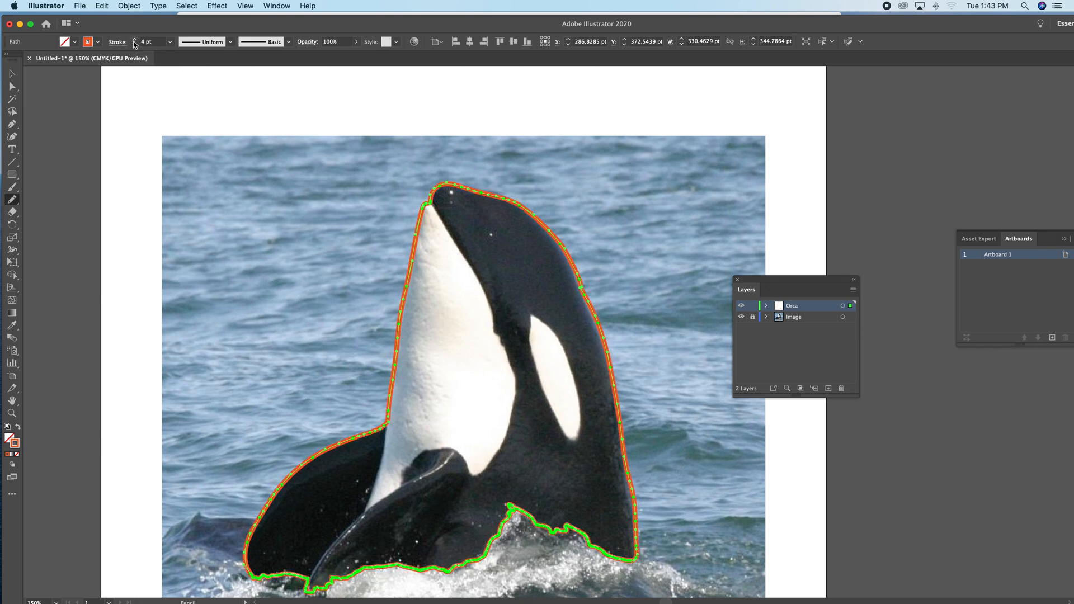
Step: Vary the stroke with the Width tool: thin it at the forehead, thicken it at the snout tip and upper back
click(12, 252)
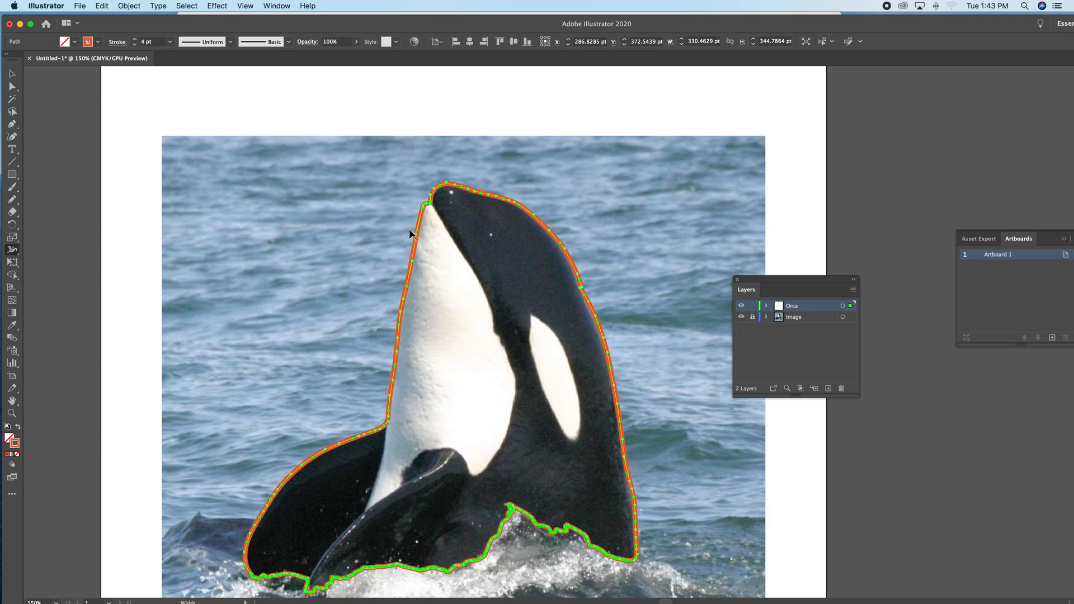
drag(404, 157, 630, 386)
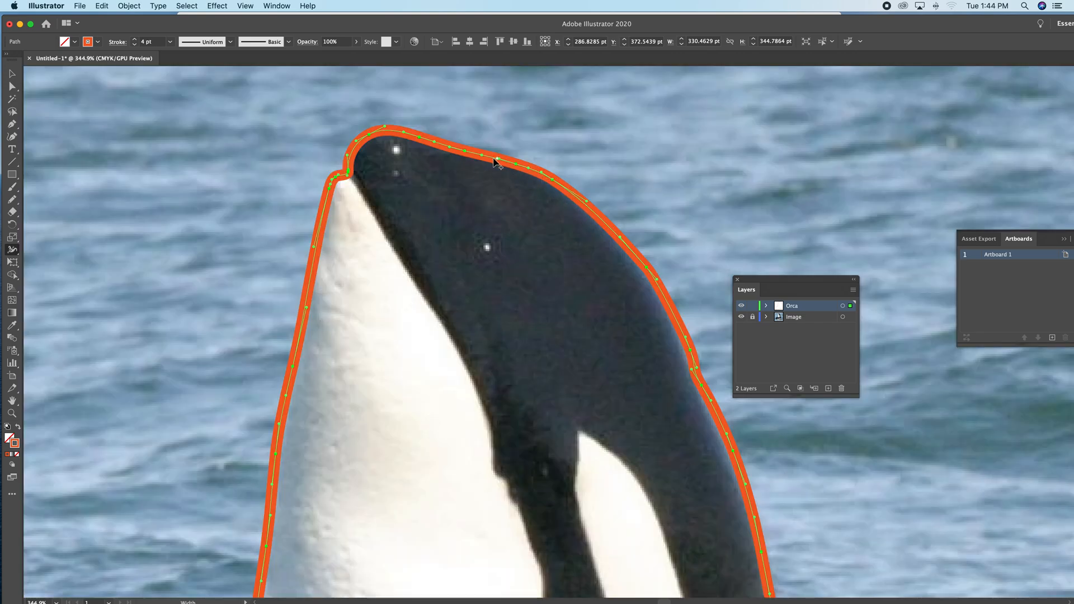
drag(465, 150, 468, 149)
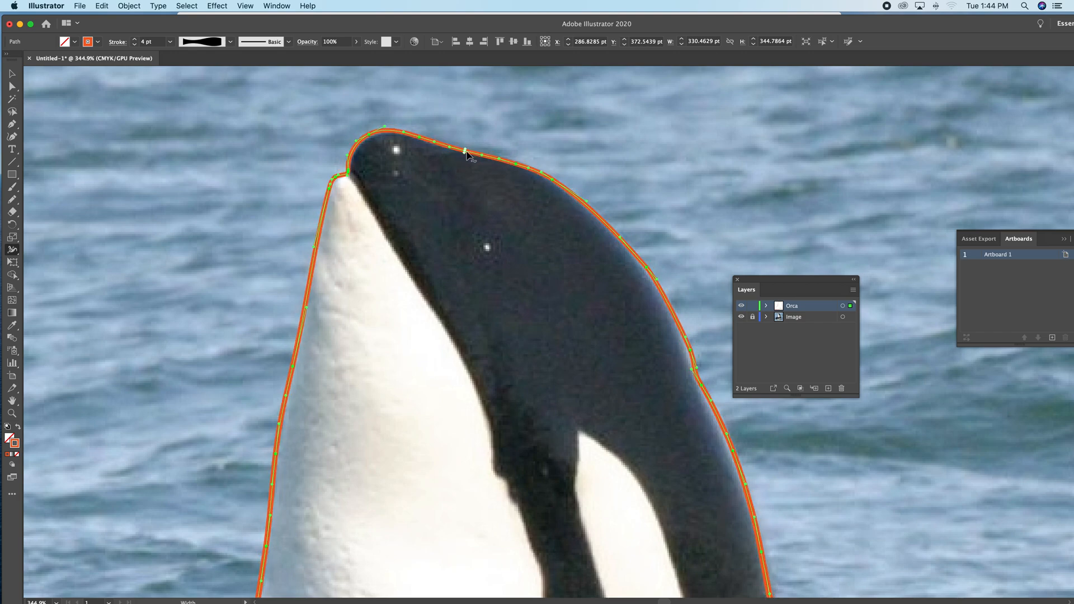
drag(365, 137, 363, 134)
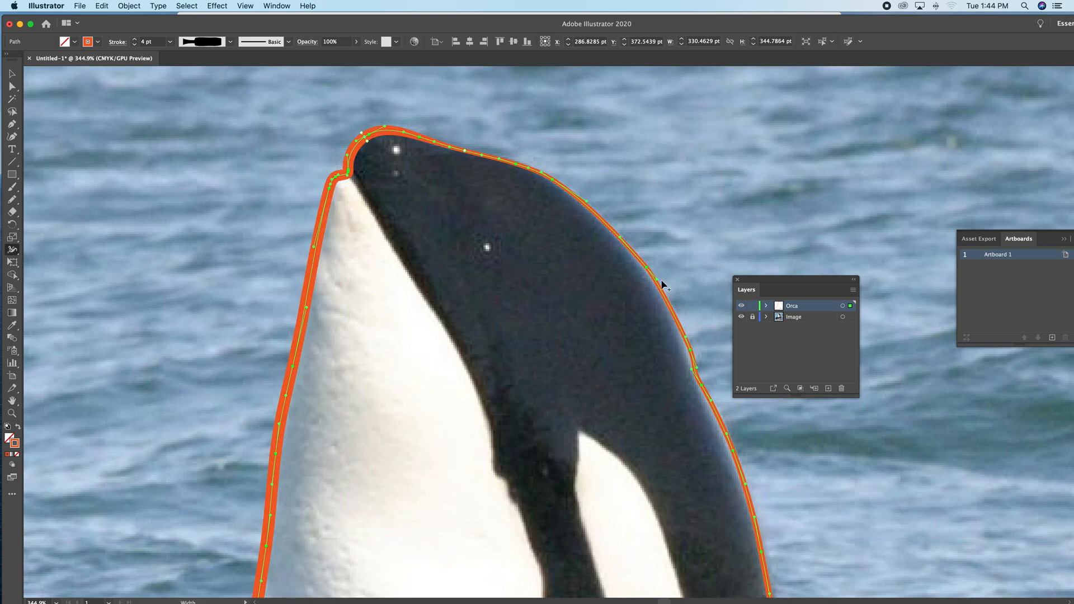
drag(654, 269, 656, 272)
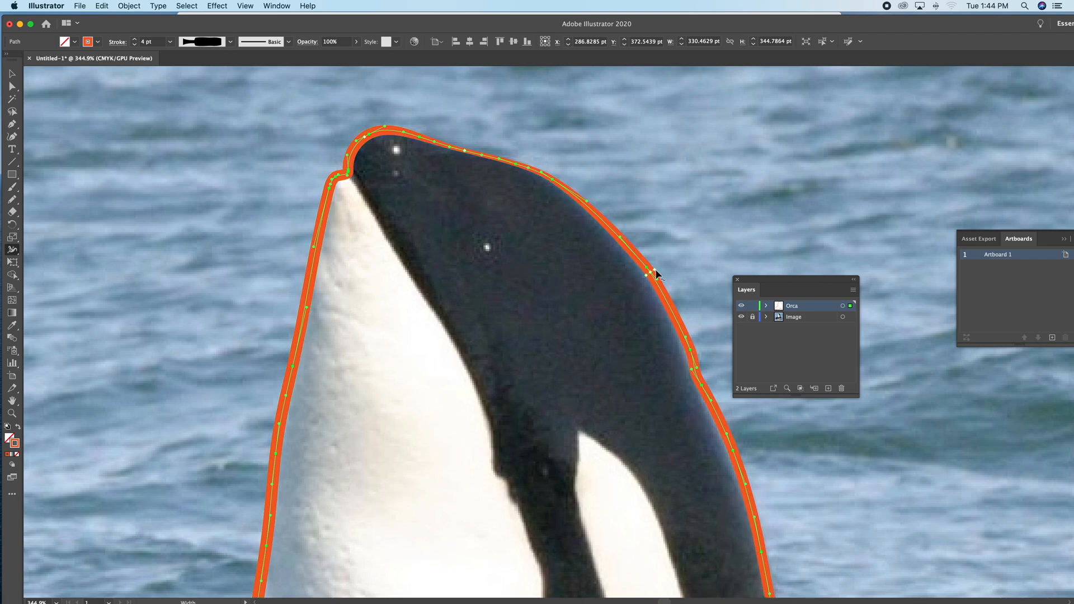
Step: Thin the stroke at the notch in the back and widen it beside the eye patch with the Width tool
scroll(669, 305, down, 7)
scroll(669, 305, right, 4)
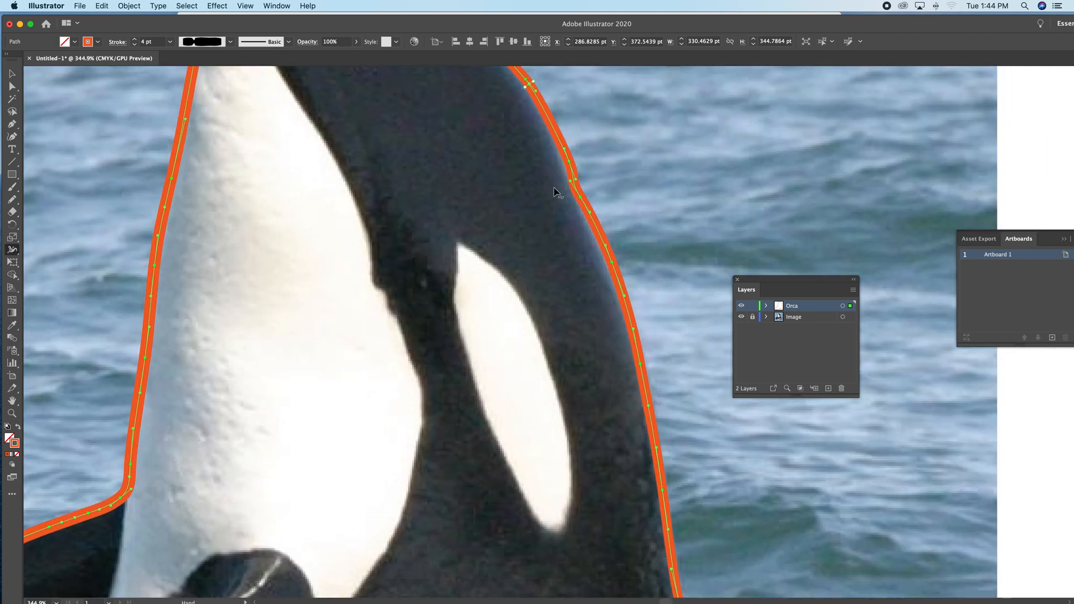
drag(575, 182, 586, 197)
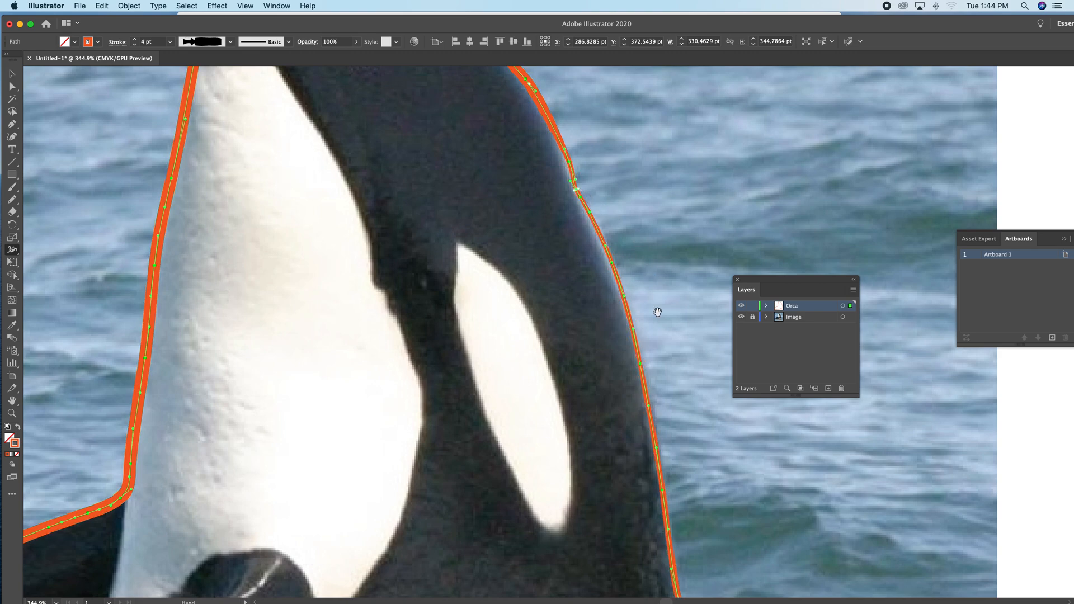
drag(628, 309, 632, 304)
Step: Thin the stroke at the white chest's outer edge with the Width tool and bring the flippers into view
scroll(466, 333, left, 10)
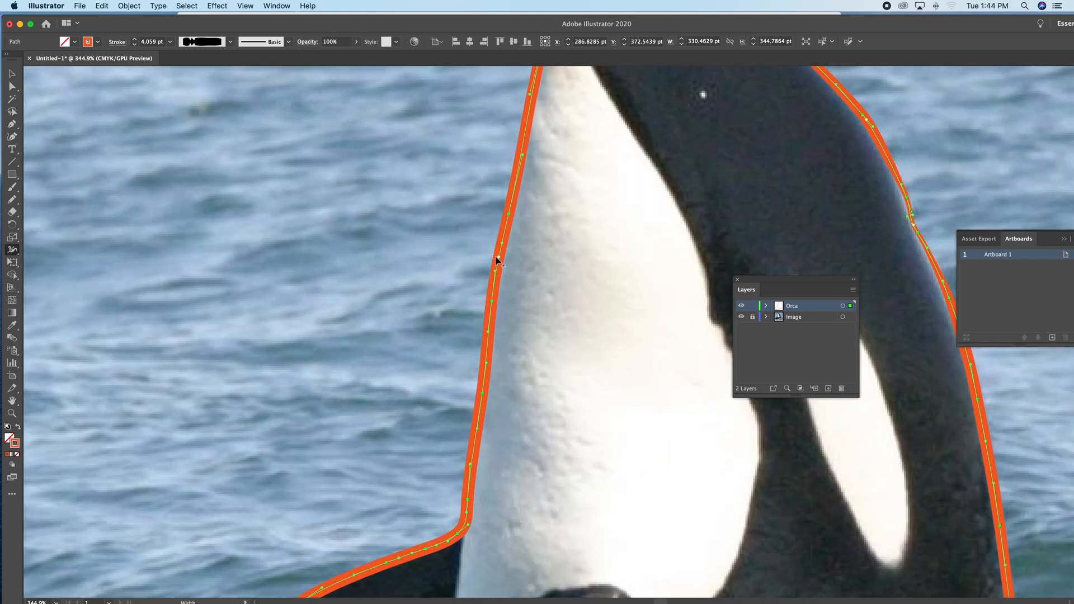
drag(496, 258, 497, 257)
mouse_move(515, 444)
mouse_down()
mouse_move(533, 520)
mouse_move(579, 213)
mouse_up()
drag(450, 356, 480, 157)
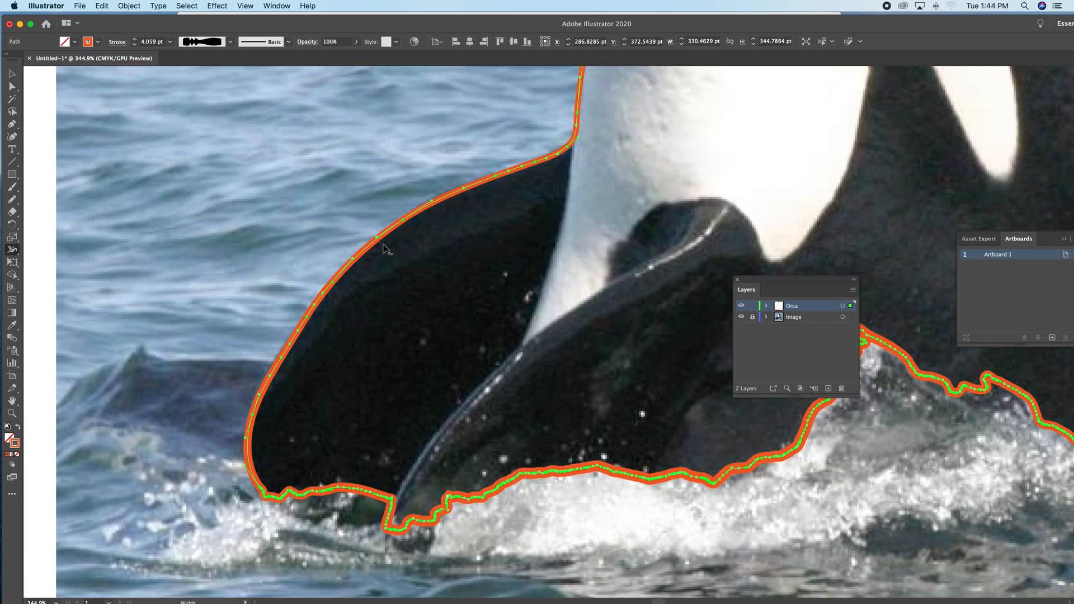
Step: With the Width tool, widen the outline to about 5.22 pt along the far flipper and thin it at the waterline beside the lower back
drag(377, 253, 377, 253)
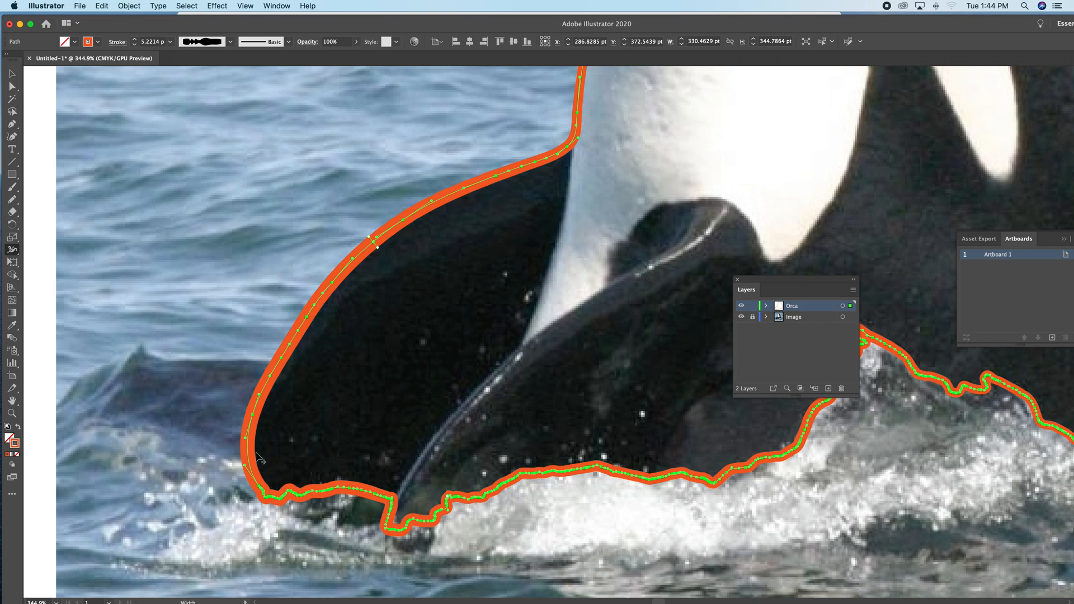
drag(248, 486, 252, 484)
scroll(716, 482, right, 10)
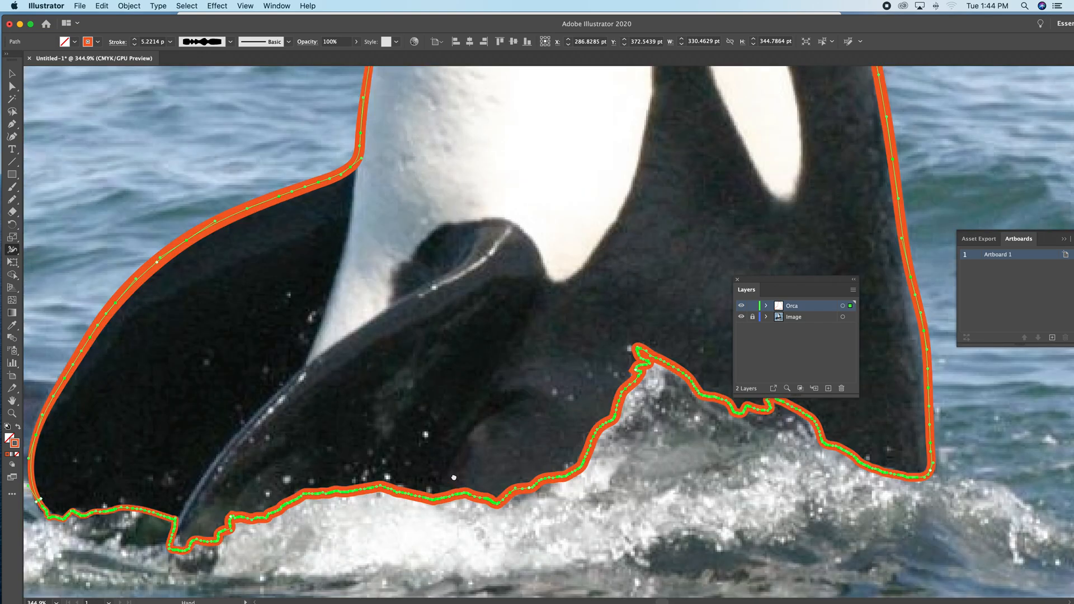
drag(699, 423, 700, 420)
drag(703, 355, 620, 568)
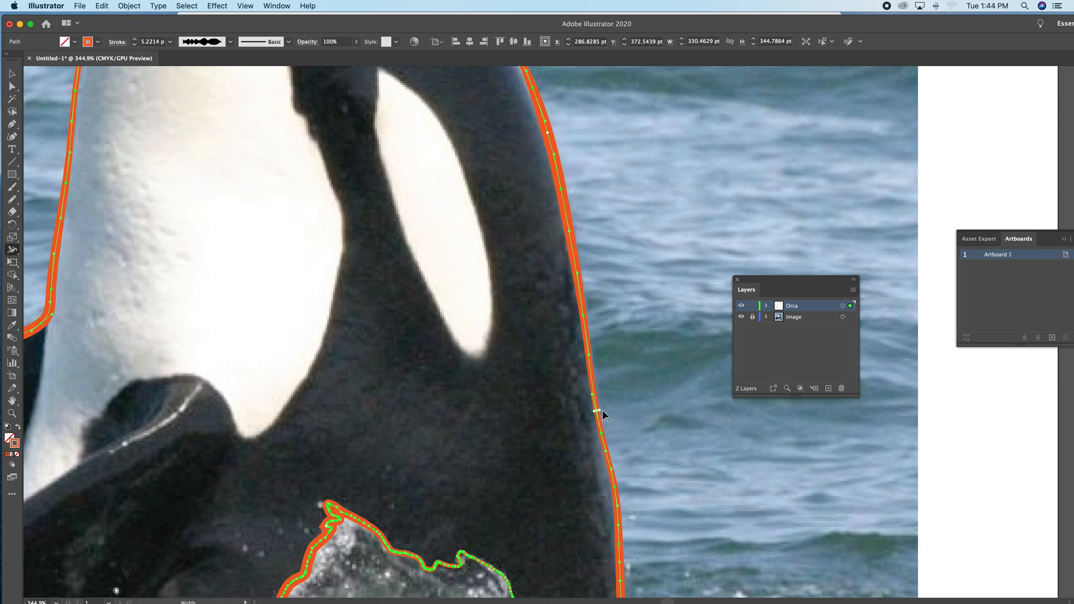
click(708, 482)
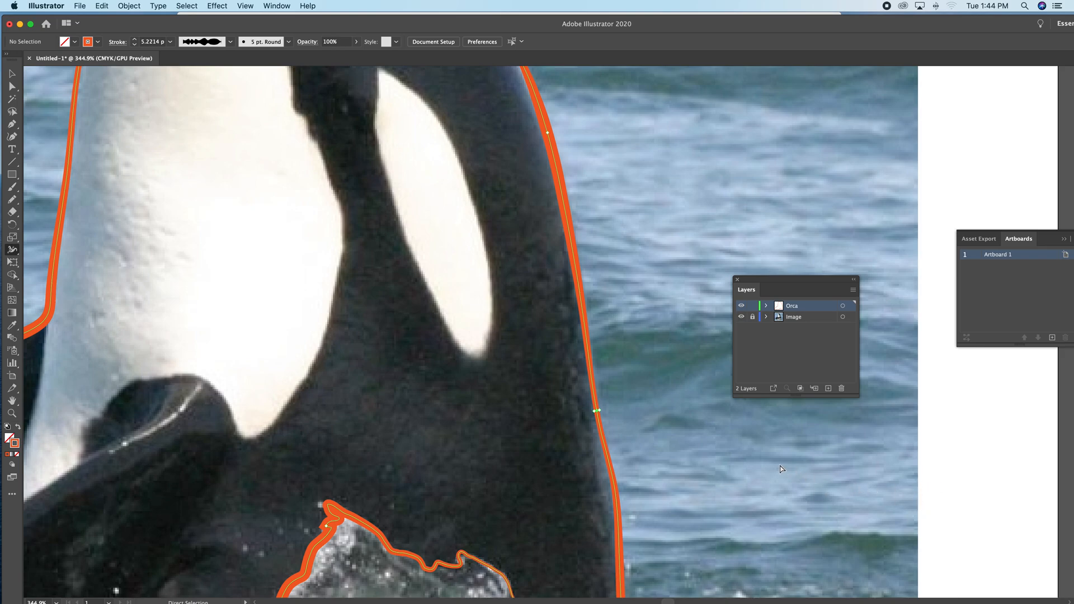
Step: Hide the Image layer to examine the varied outline on its own, and show the photo again
alt+super+click(505, 415)
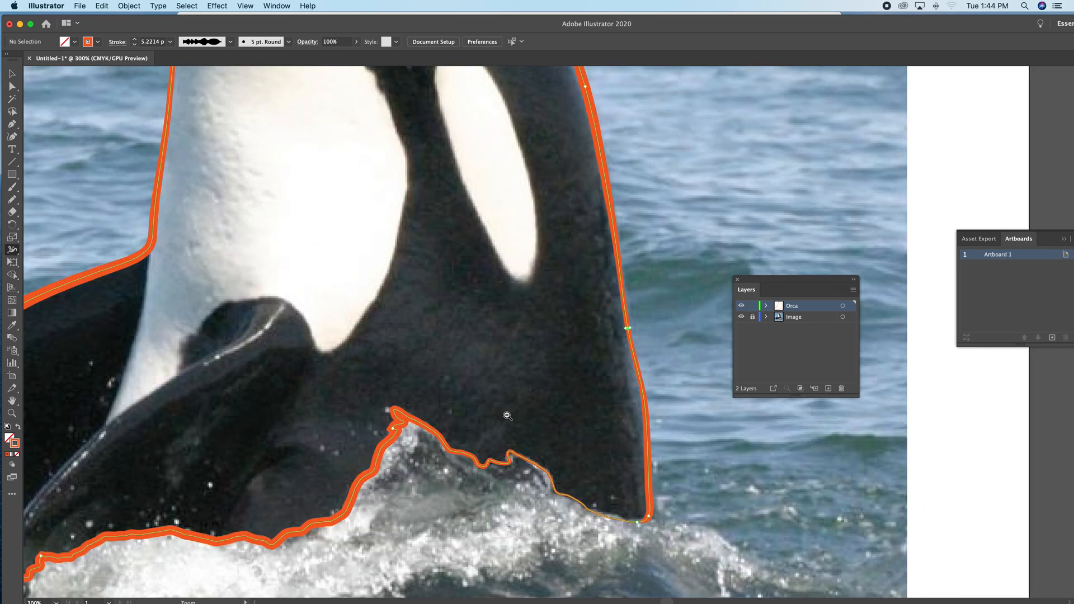
alt+super+click(505, 414)
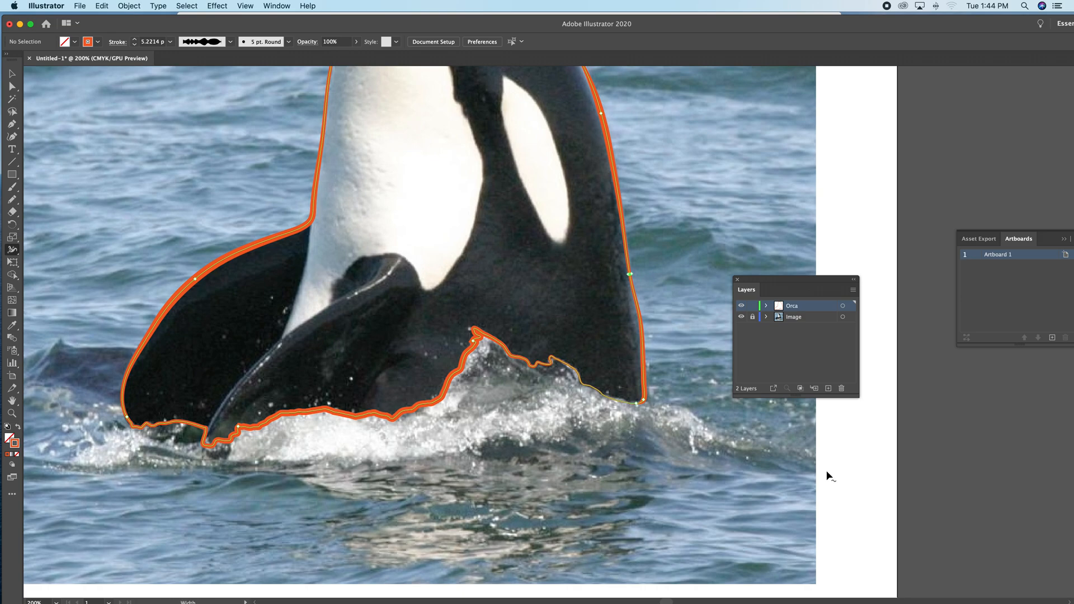
key(v)
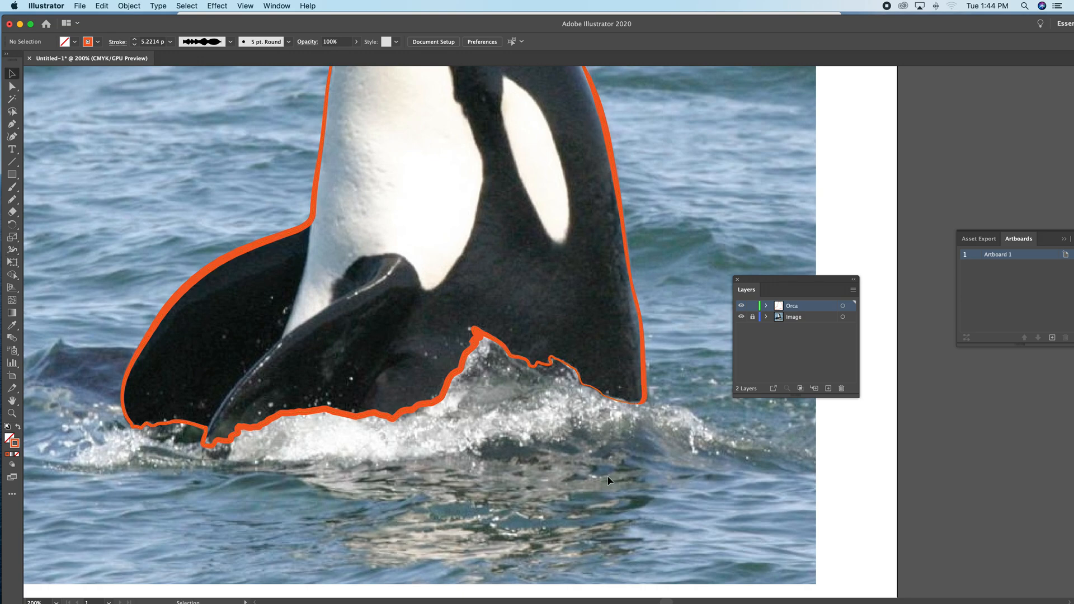
drag(363, 314, 400, 459)
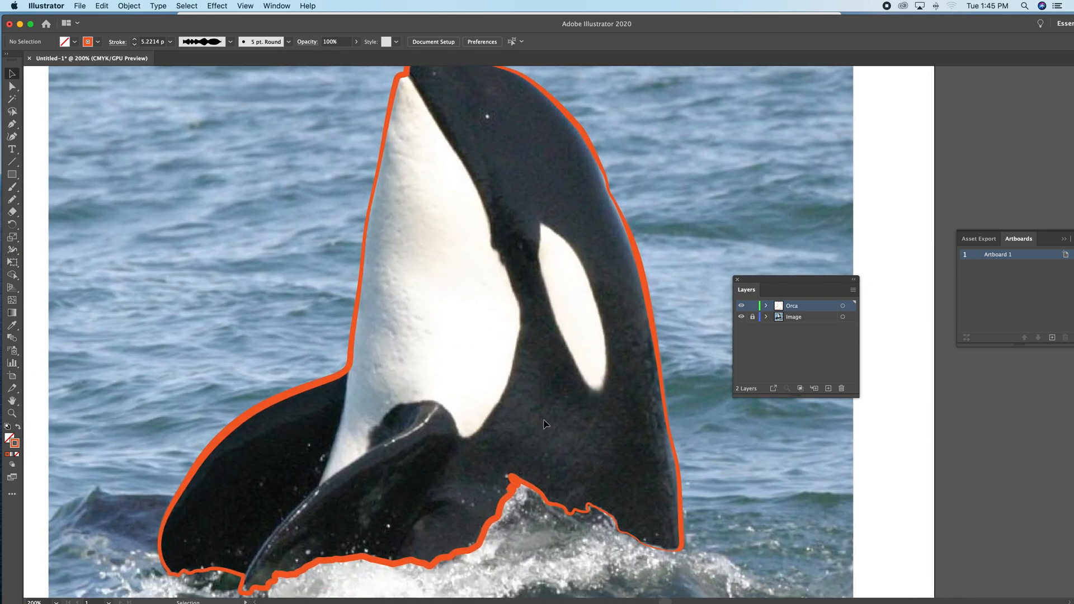
click(741, 317)
drag(606, 355, 591, 396)
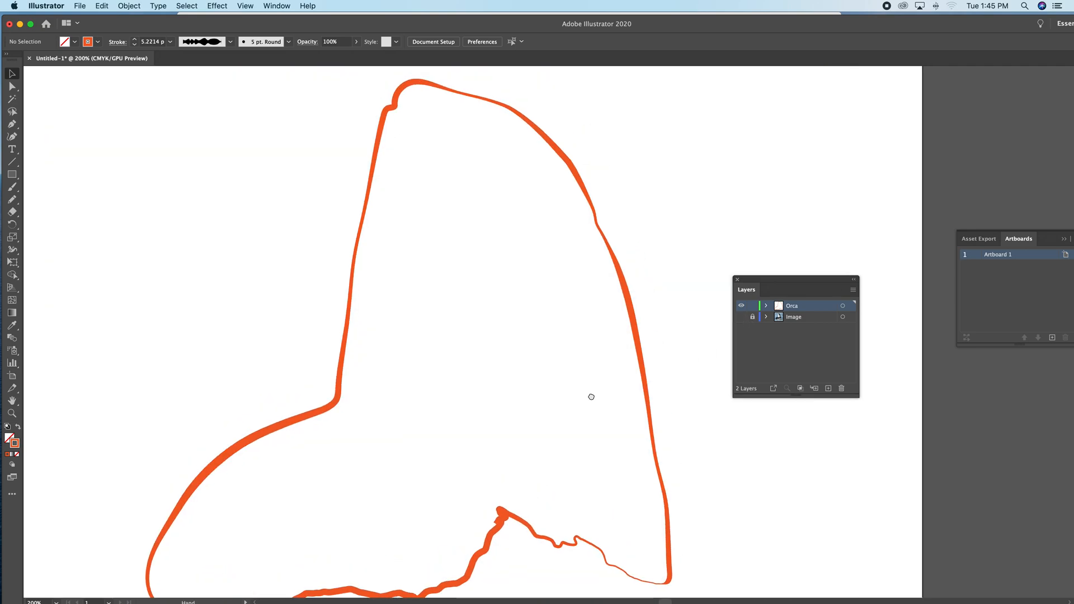
click(741, 317)
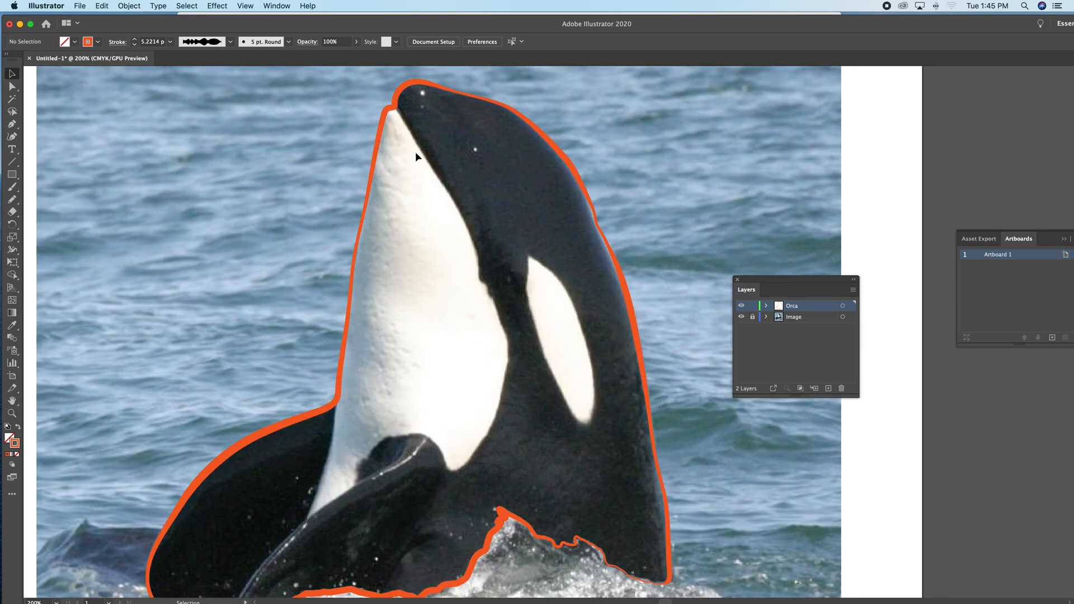
Step: Trace the inner edge of the white chest patch with the Pen tool, from the mouth corner down past its wavy section
key(p)
click(394, 107)
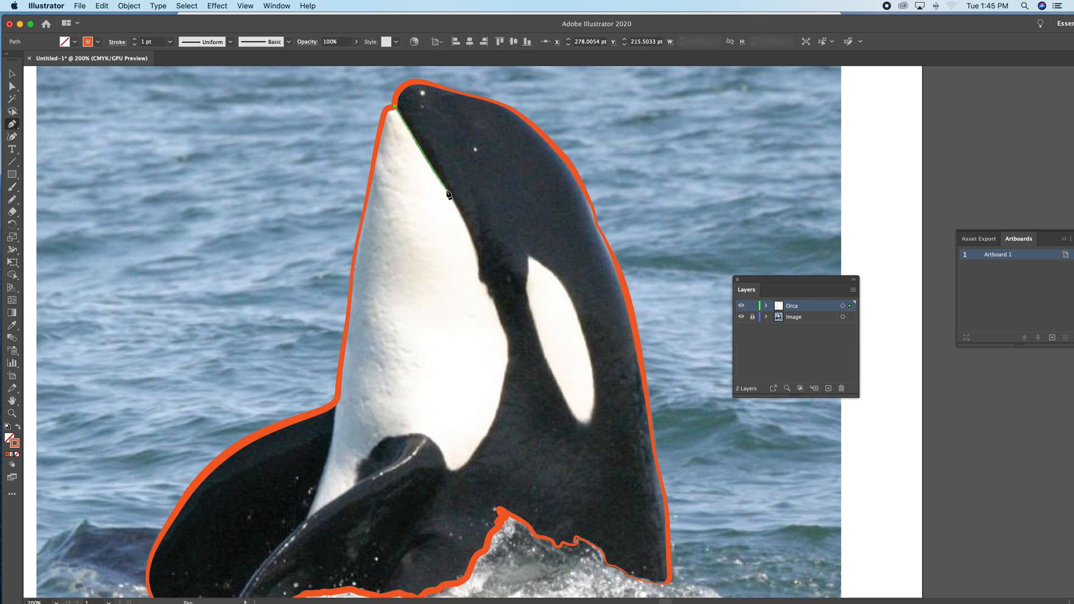
click(457, 210)
mouse_move(478, 267)
mouse_down()
mouse_move(480, 289)
mouse_move(484, 282)
mouse_up()
drag(486, 288, 485, 291)
click(488, 296)
click(495, 309)
click(496, 317)
drag(505, 334, 507, 364)
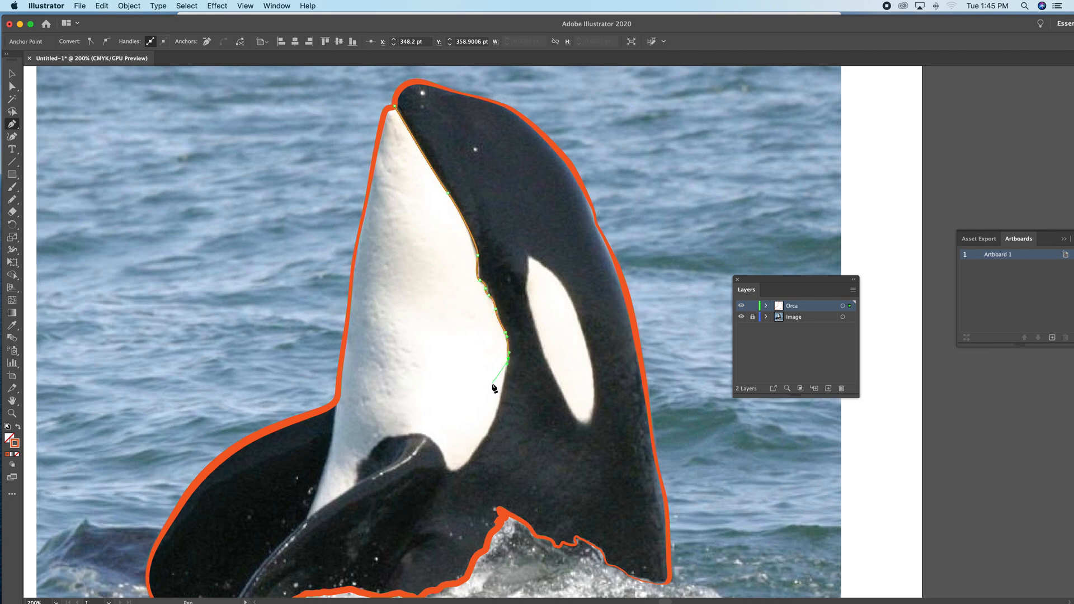
Step: Continue the chest patch path around the near flipper's base to its pointed tip and up to the far flipper's notch, ending it there
drag(499, 406, 358, 490)
drag(356, 484, 345, 491)
drag(305, 521, 320, 480)
click(333, 403)
drag(335, 408, 339, 351)
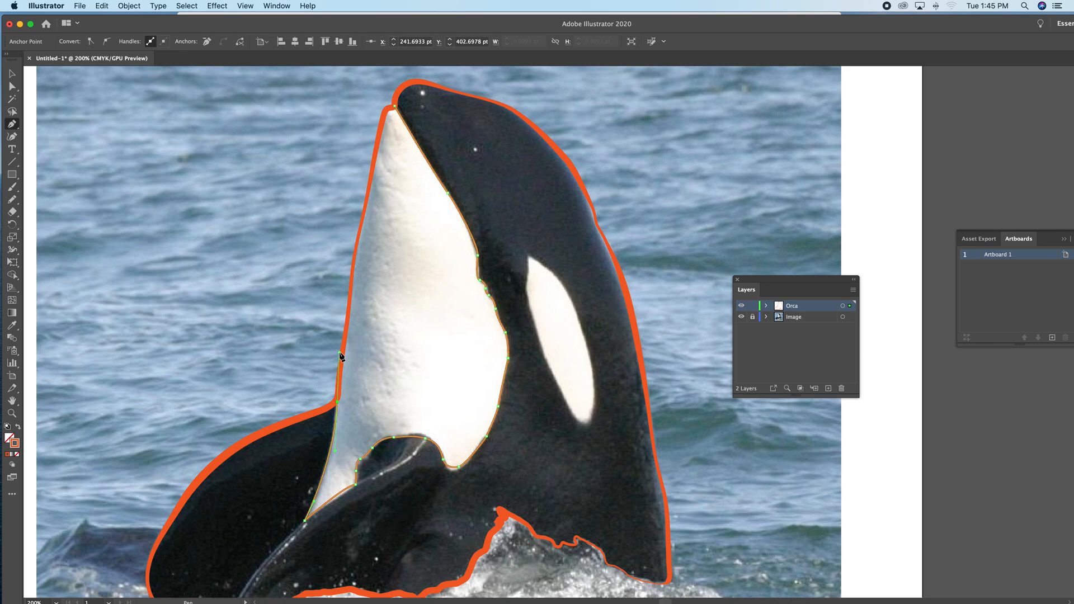
key(alt)
super+click(269, 397)
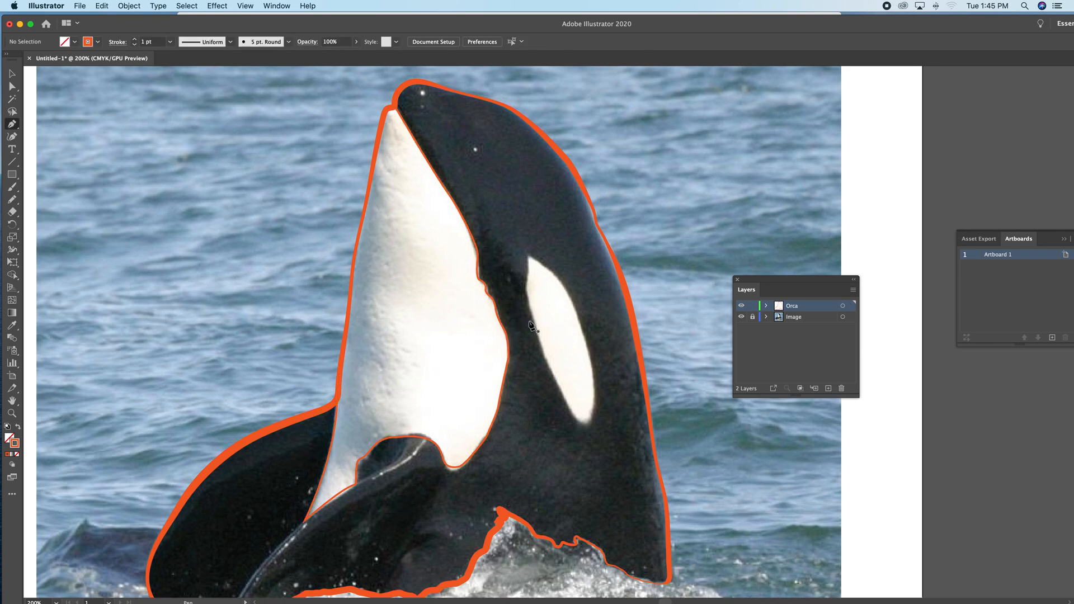
Step: Trace the white eye patch as a closed shape with the Pen tool and deselect it
drag(532, 320, 531, 307)
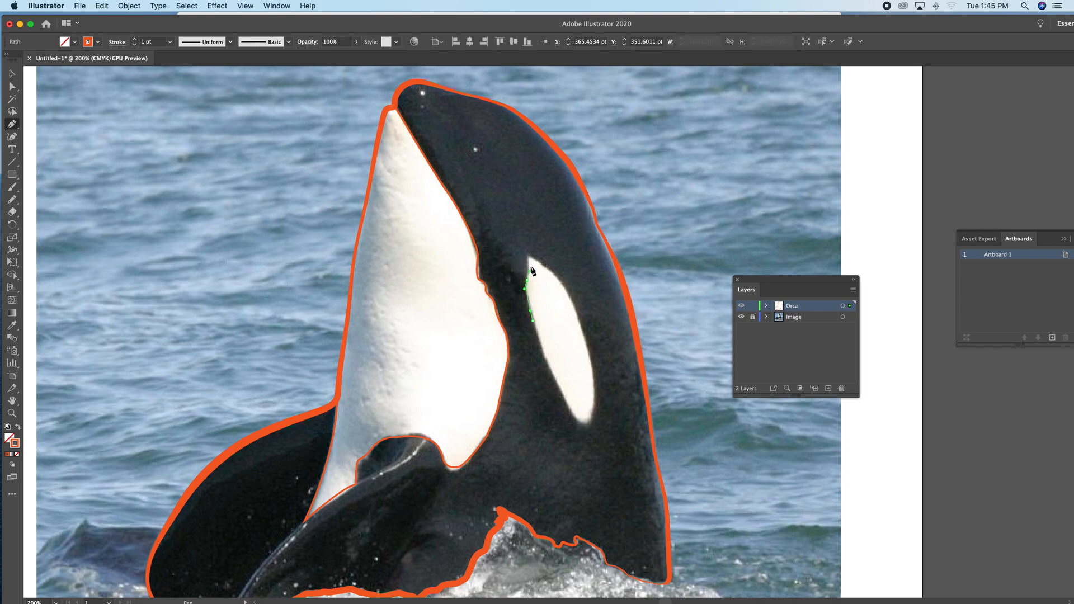
drag(532, 259, 542, 265)
drag(576, 314, 587, 351)
drag(595, 402, 547, 374)
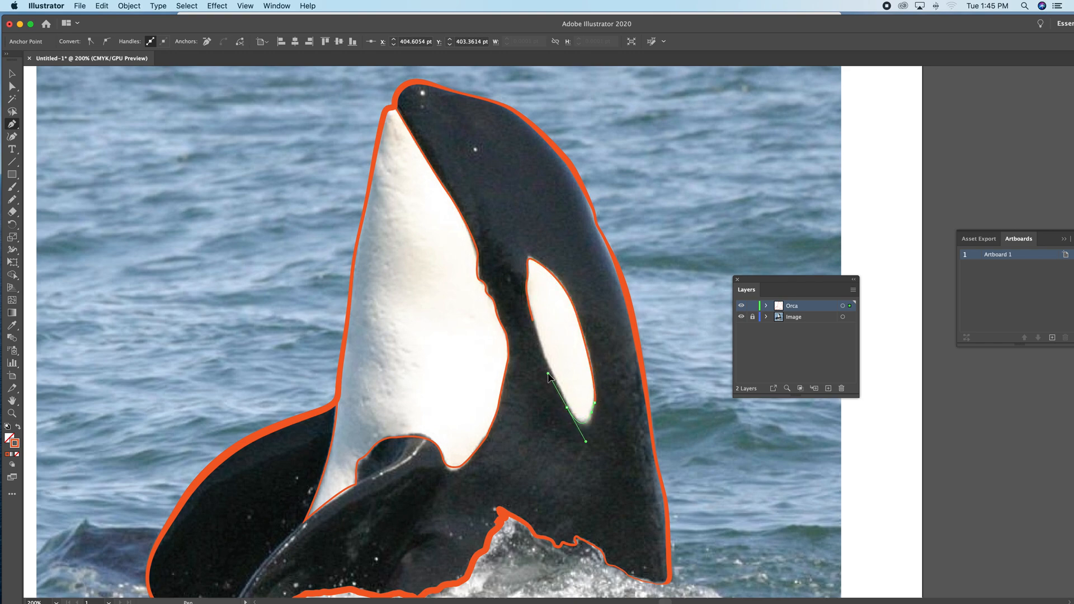
click(530, 313)
super+click(694, 390)
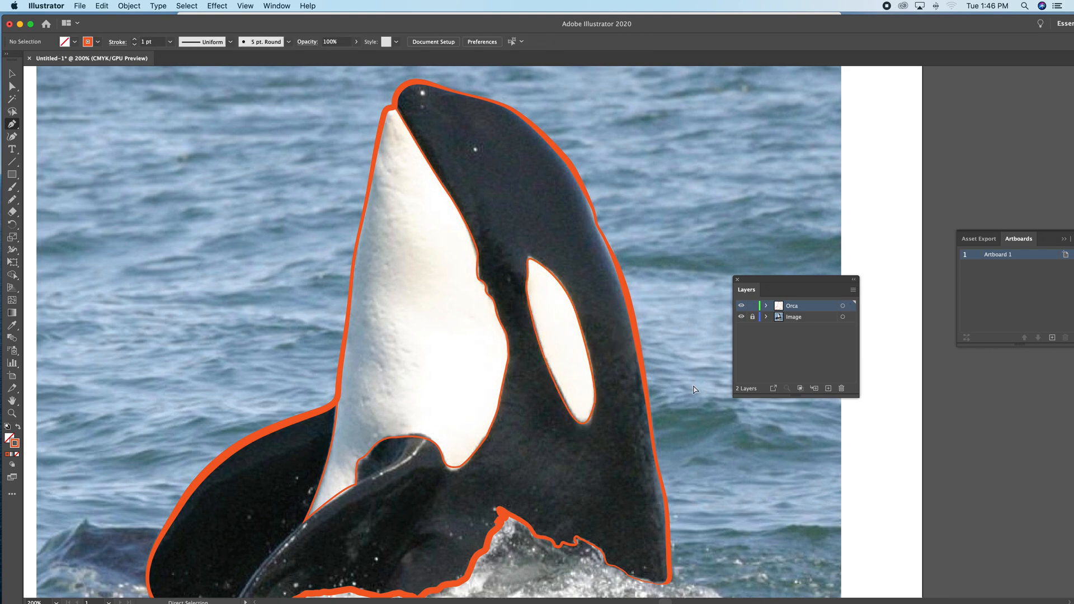
Step: Check the new chest and eye patch lines with the Image layer hidden, and restore the layer's visibility
click(738, 317)
key(super+minus)
key(super+minus)
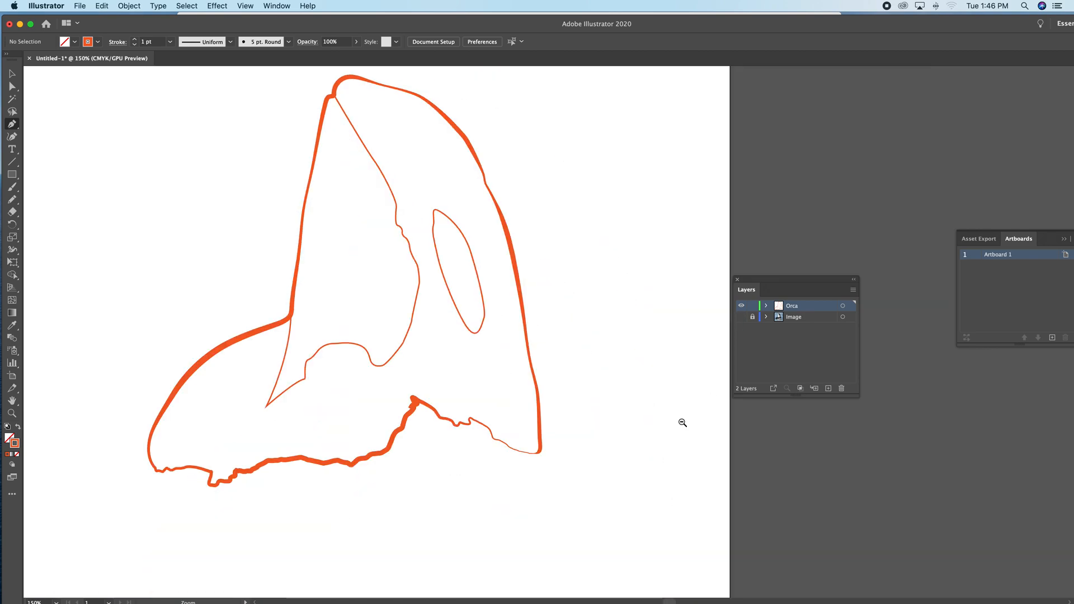
click(740, 317)
Step: Draw a curved Pen line along the near flipper's edge from the chest patch's pointed tip to the waterline
drag(359, 339, 398, 412)
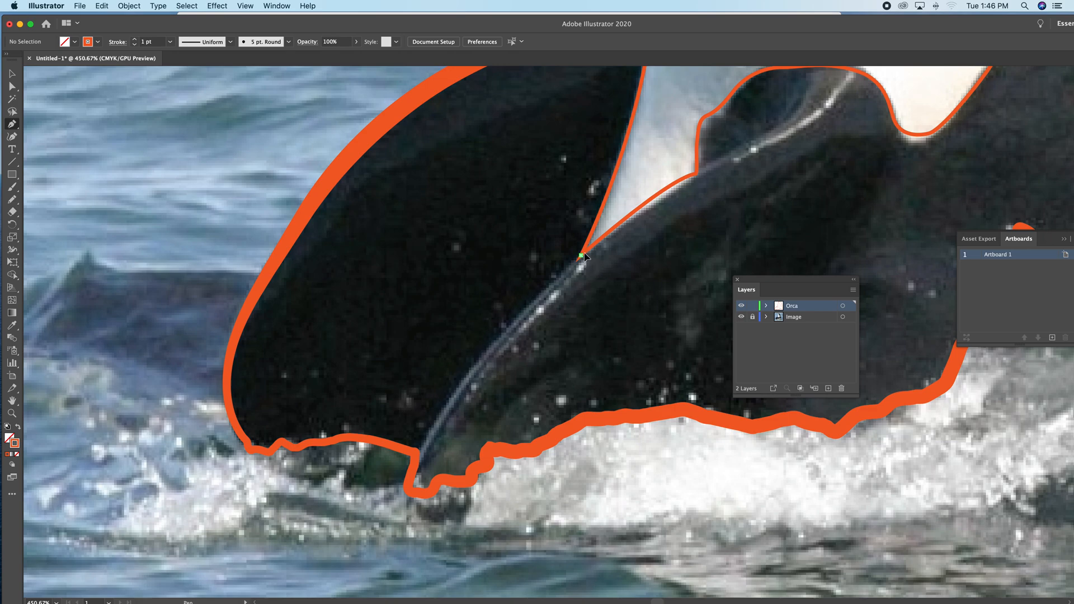
drag(580, 257, 548, 285)
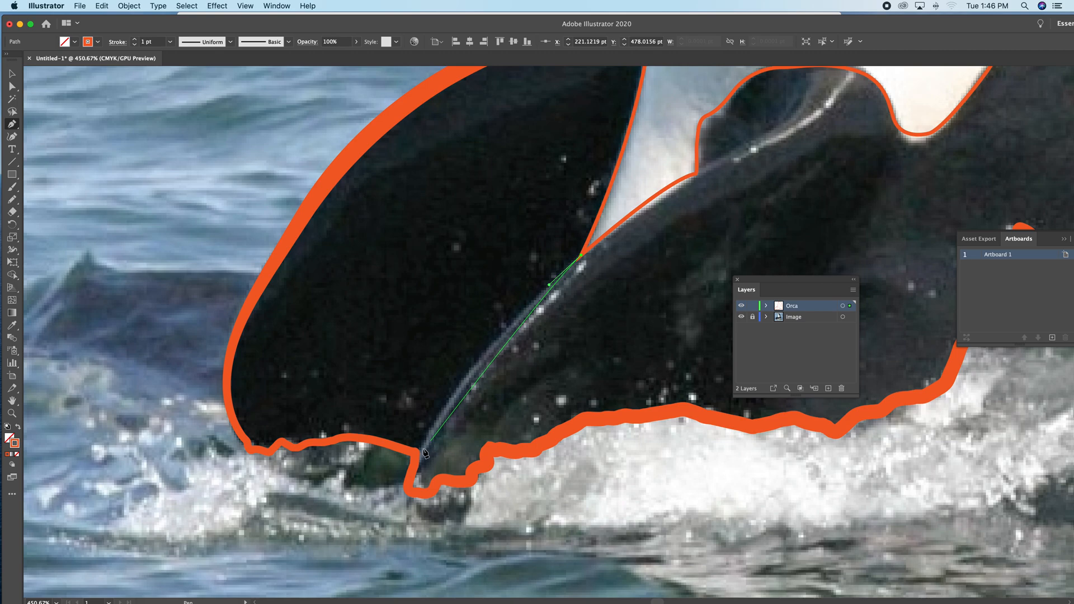
drag(412, 468, 396, 521)
drag(398, 547, 397, 537)
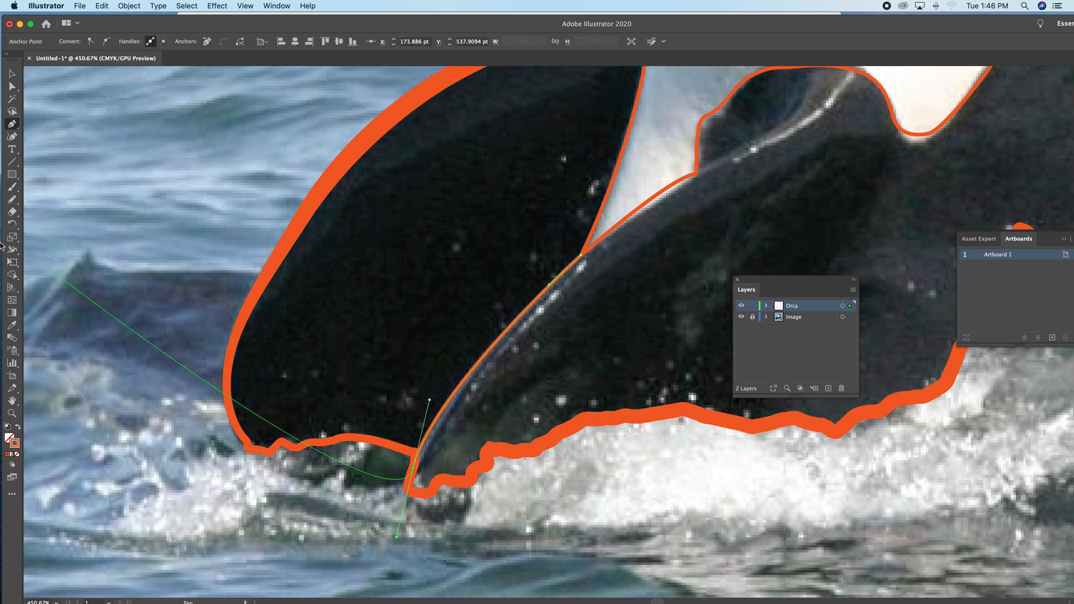
Step: Widen the middle of the near flipper line to about 2.99 pt with the Width tool and deselect it
click(12, 252)
drag(496, 352, 497, 353)
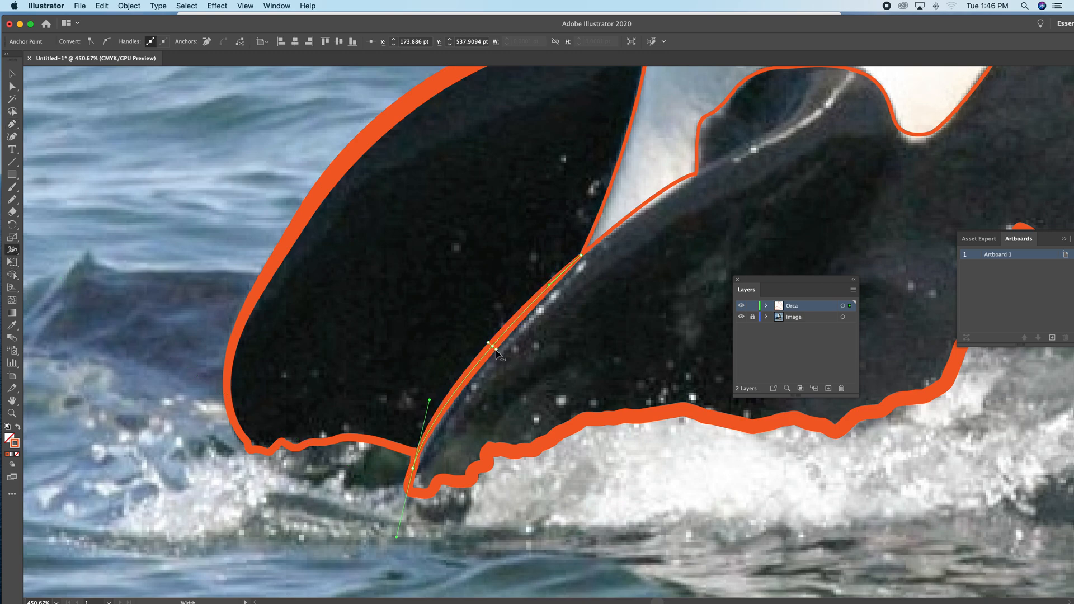
key(shift+super+a)
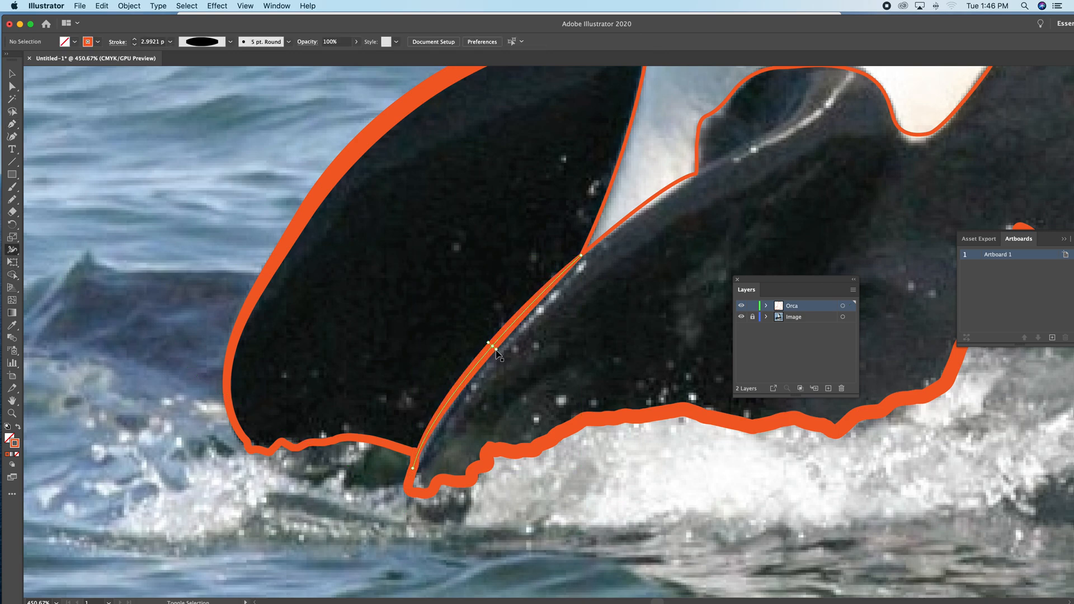
Step: Select the chest patch line and widen its stroke to about 2.47 pt above the near flipper's base with the Width tool
alt+super+click(584, 283)
drag(611, 272, 525, 407)
super+click(594, 309)
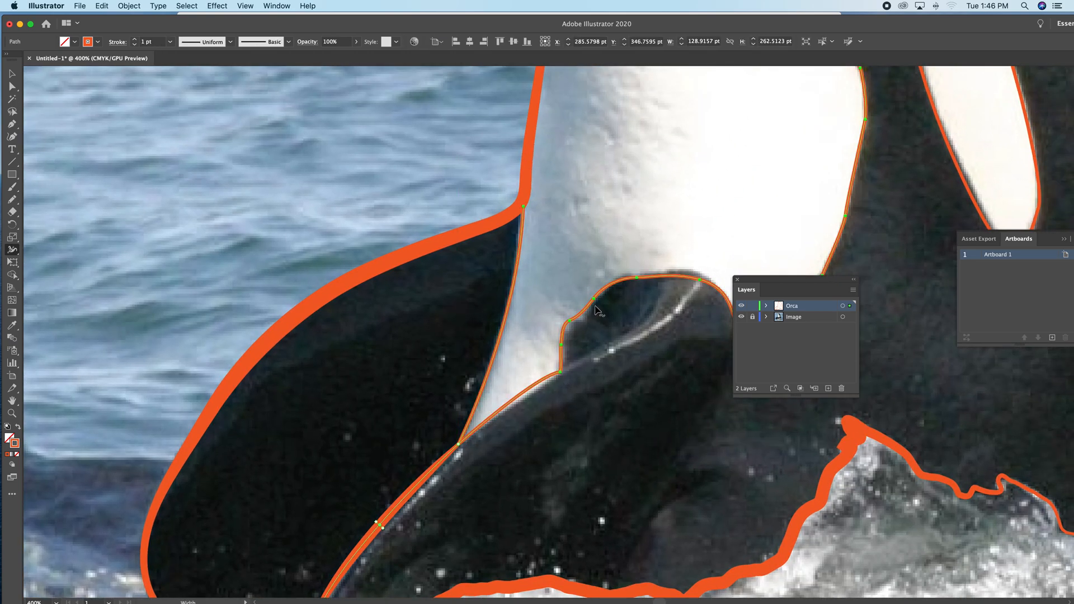
key(w)
click(13, 253)
key(a)
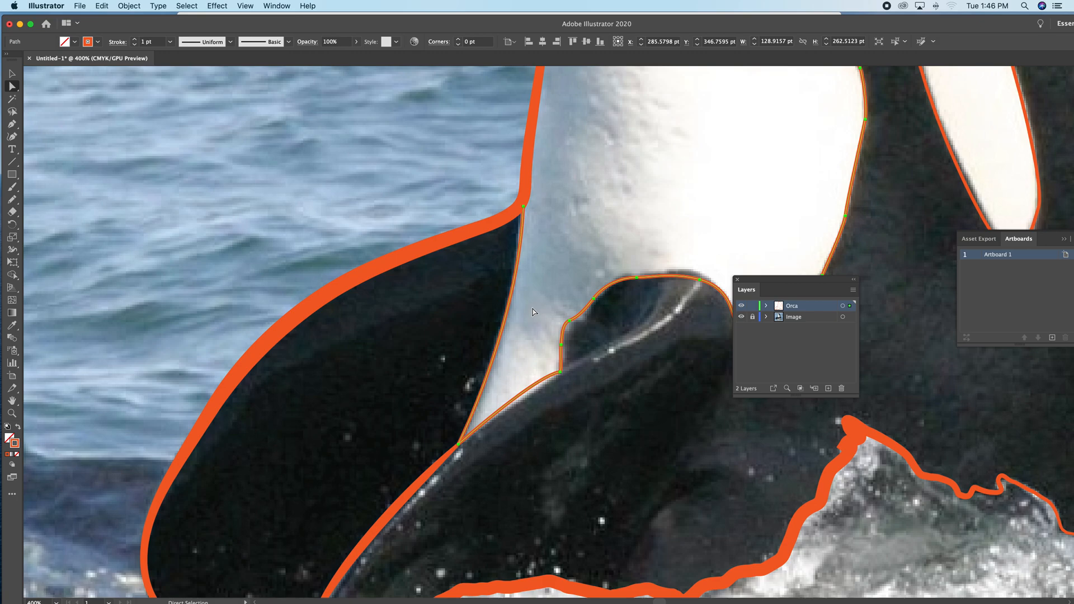
key(shift+w)
drag(584, 318, 583, 315)
Step: Vary the stroke along both sides of the eye patch with the Width tool and widen the chest line just above its wavy section
mouse_move(787, 199)
mouse_down()
mouse_move(491, 338)
mouse_move(413, 362)
mouse_up()
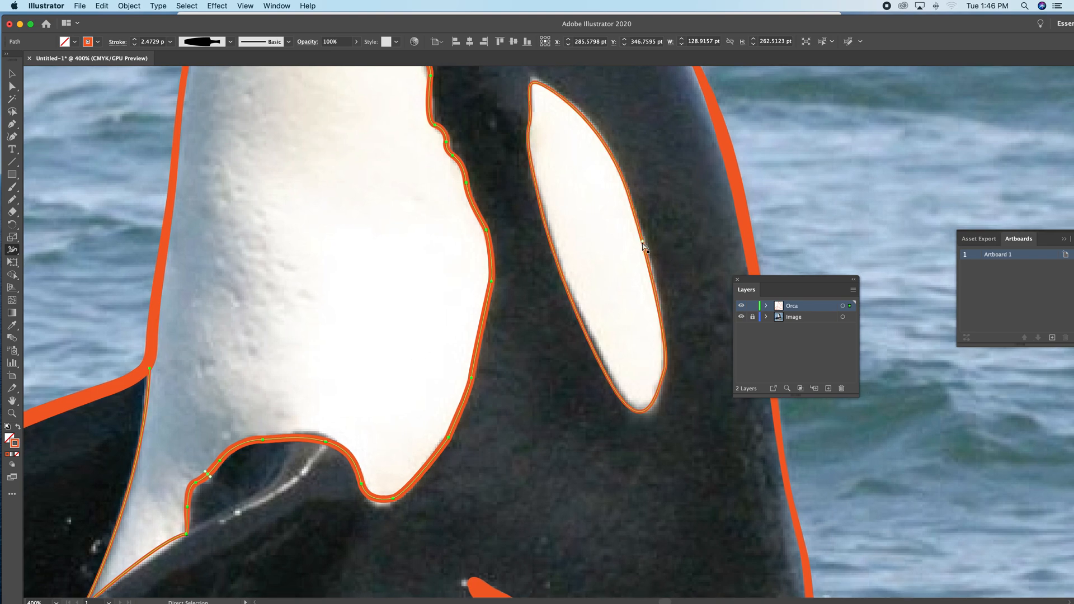
click(643, 244)
drag(642, 240, 646, 239)
mouse_move(608, 151)
mouse_down()
mouse_move(612, 137)
mouse_move(622, 163)
mouse_up()
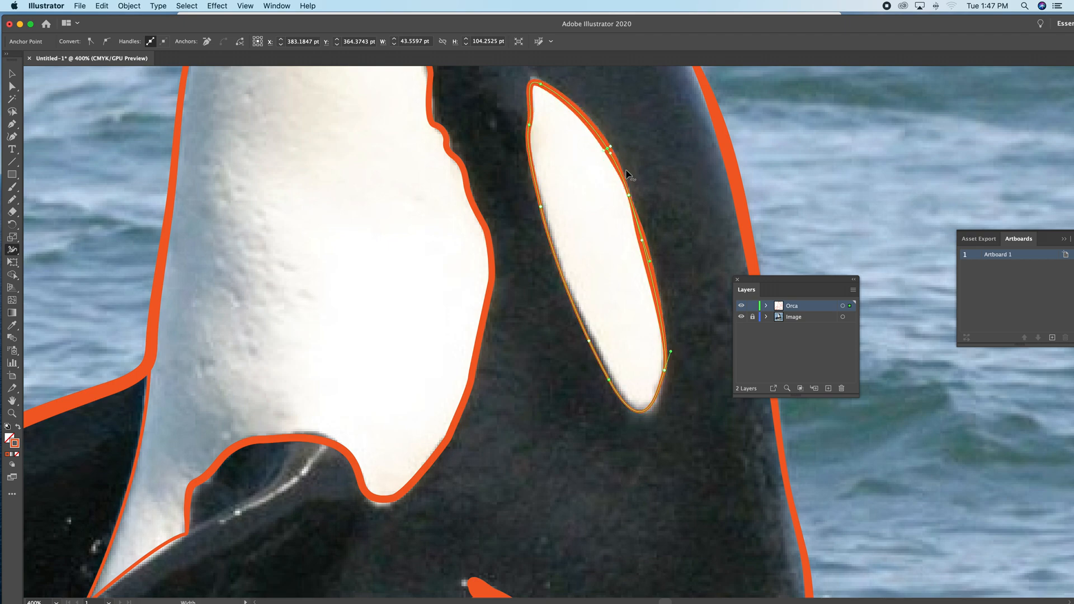
drag(566, 289, 570, 290)
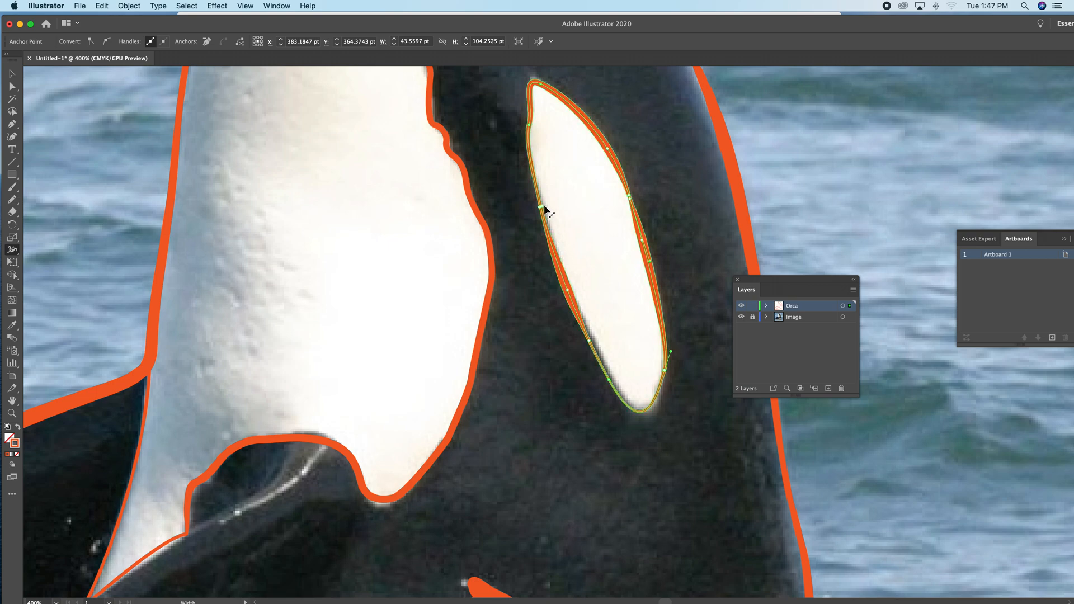
drag(541, 208, 547, 208)
scroll(445, 301, up, 5)
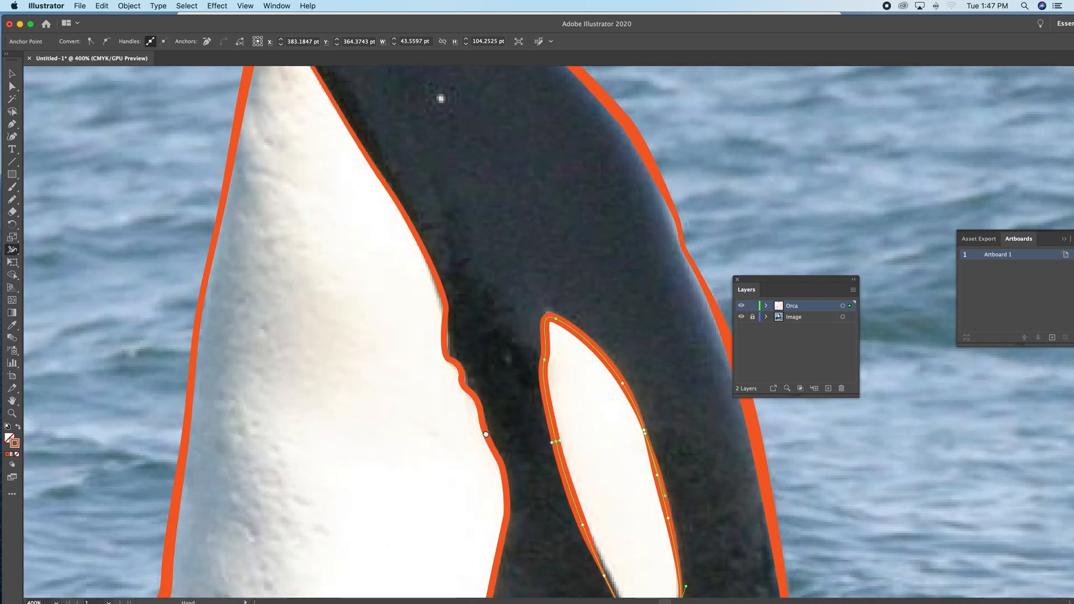
drag(445, 301, 448, 296)
Step: Hide the Image layer and deselect all paths to leave only the orca line art
alt+super+click(513, 431)
alt+super+click(513, 431)
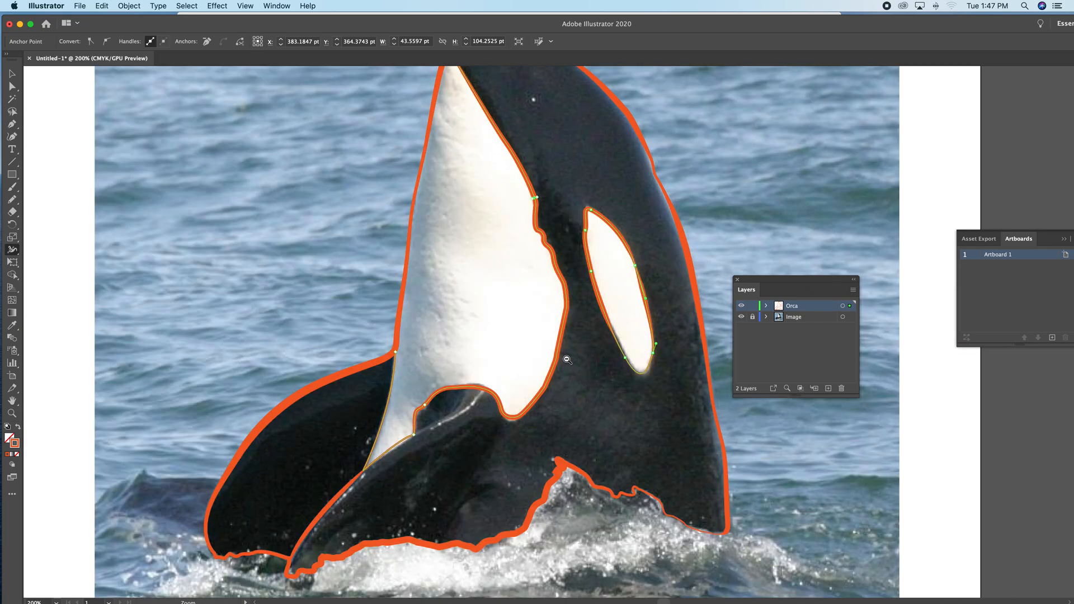
alt+super+click(567, 359)
alt+super+click(566, 359)
drag(566, 359, 512, 439)
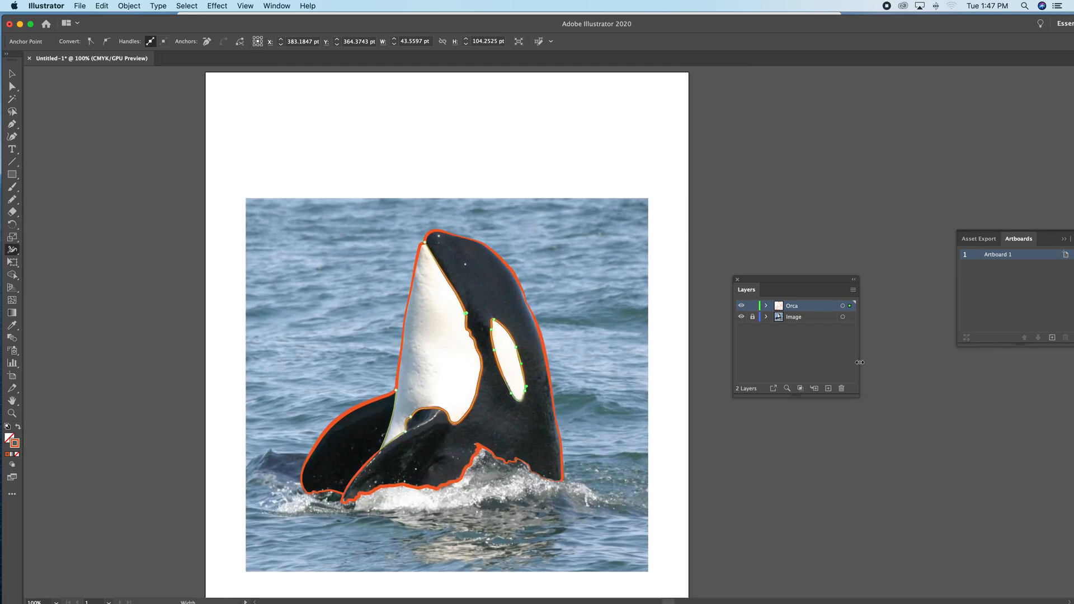
click(741, 317)
click(696, 374)
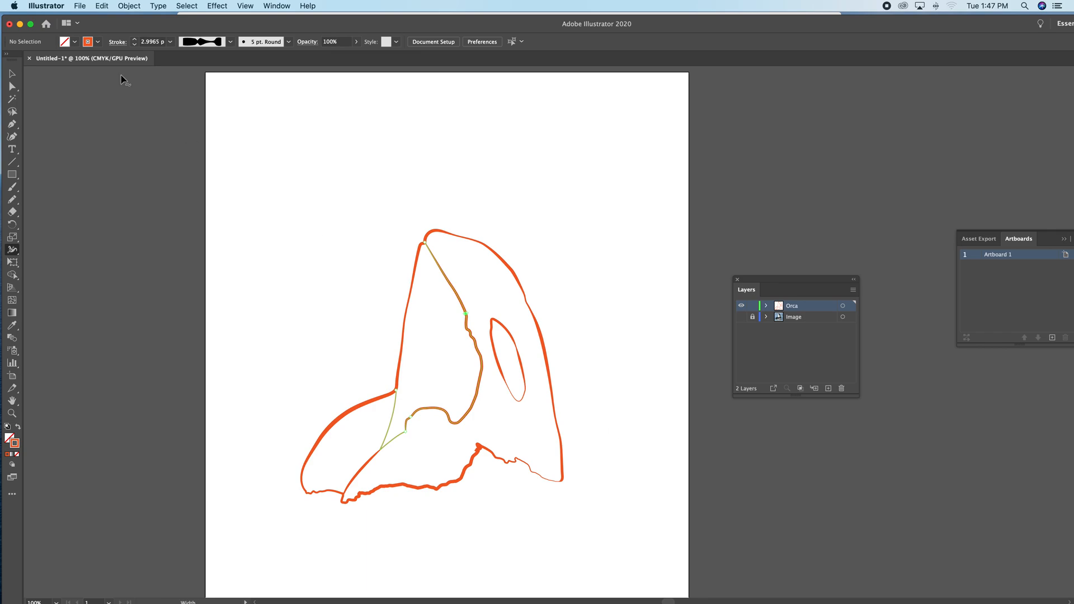
scroll(122, 80, down, 1)
click(12, 74)
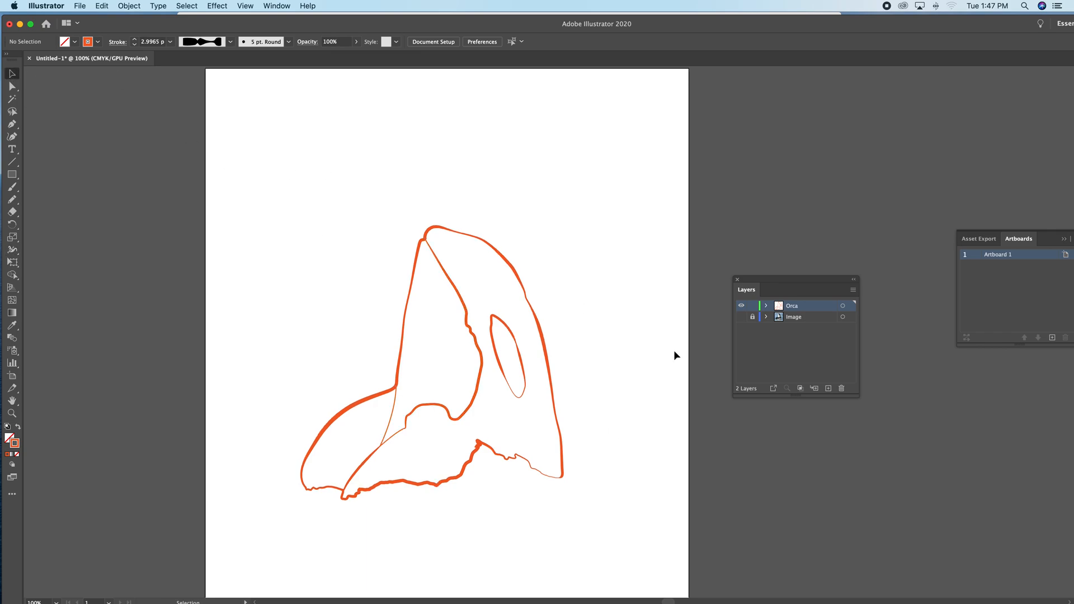